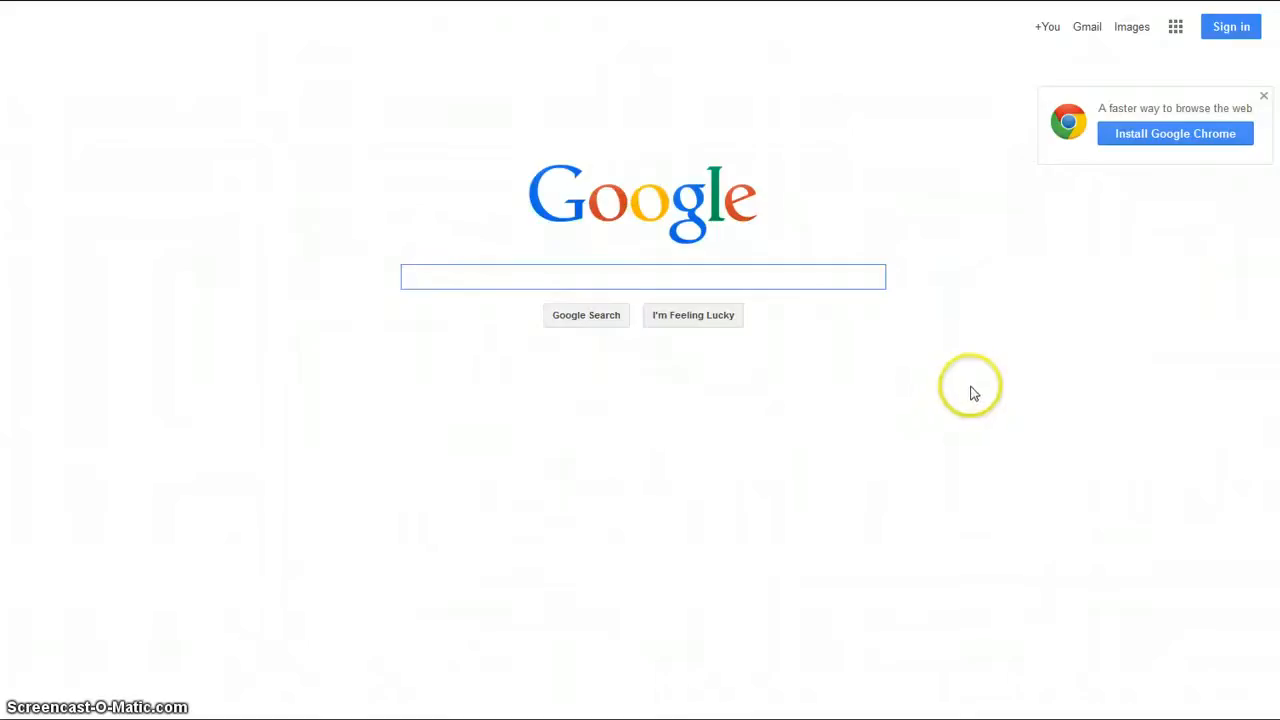
# Sign in to the Google account from the home page after a look at the Sign up form
pyautogui.click(1218, 30)
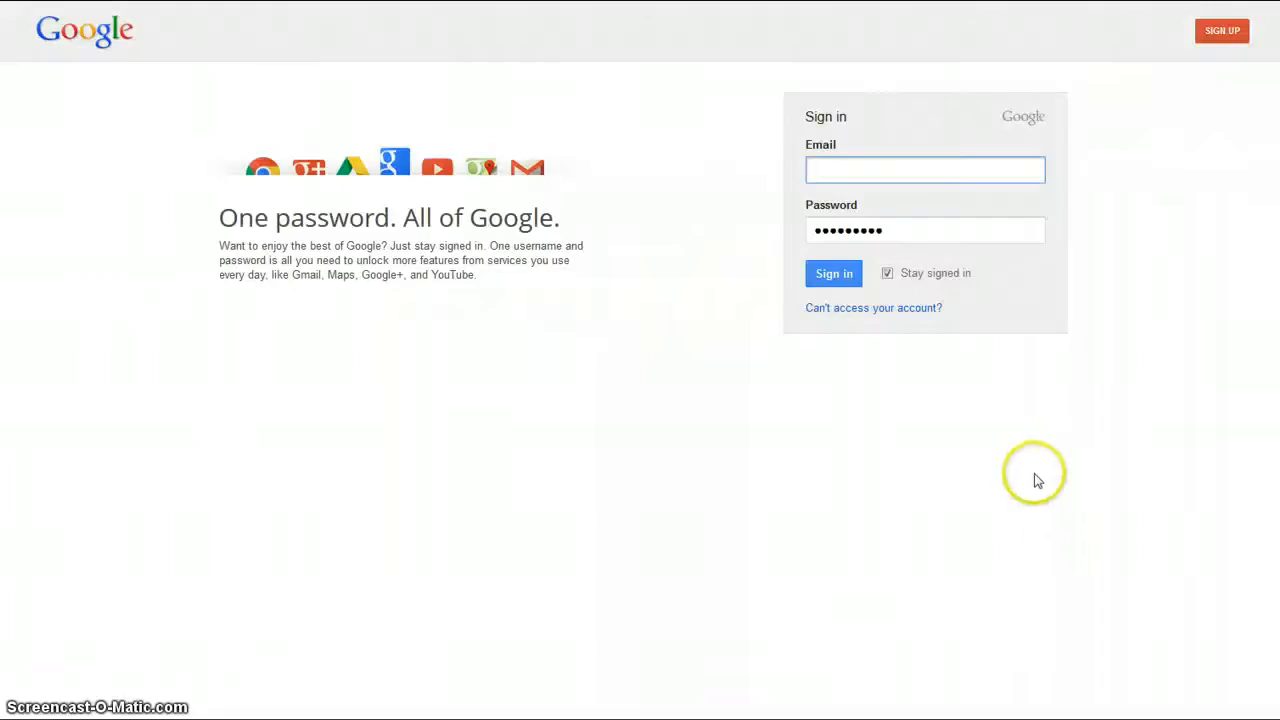
pyautogui.click(1222, 30)
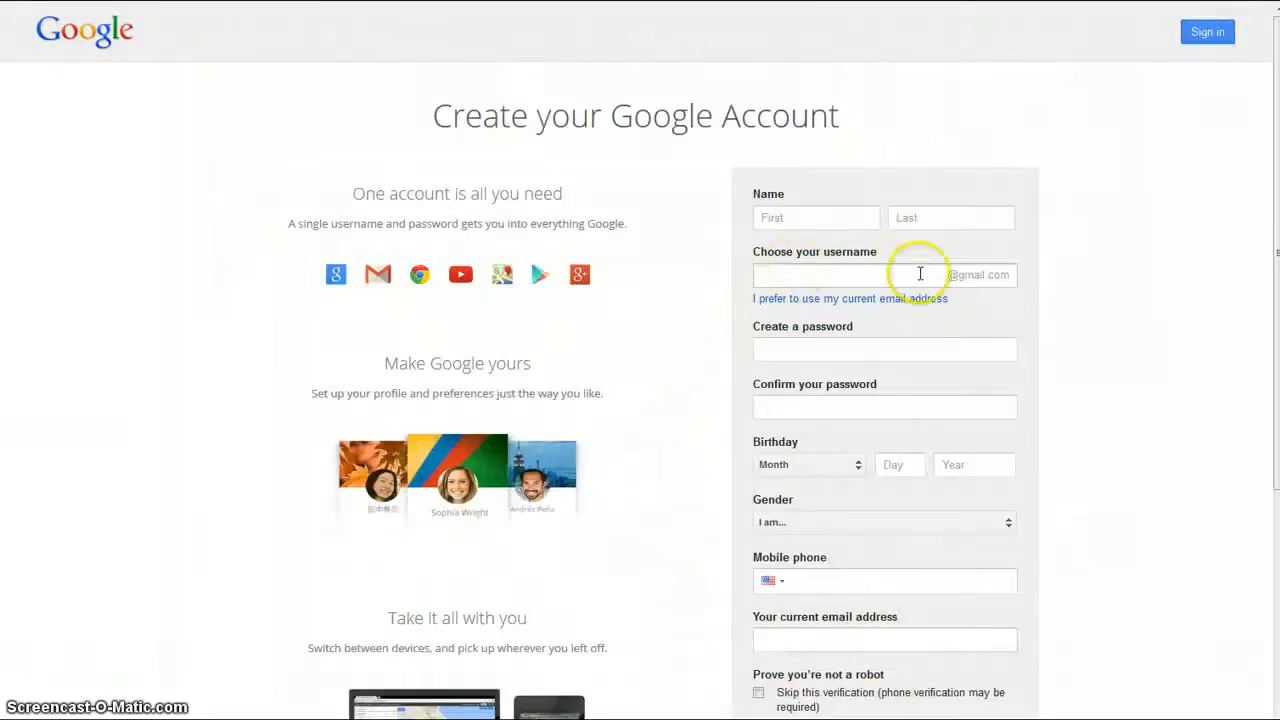
pyautogui.scroll(-3, 829, 349)
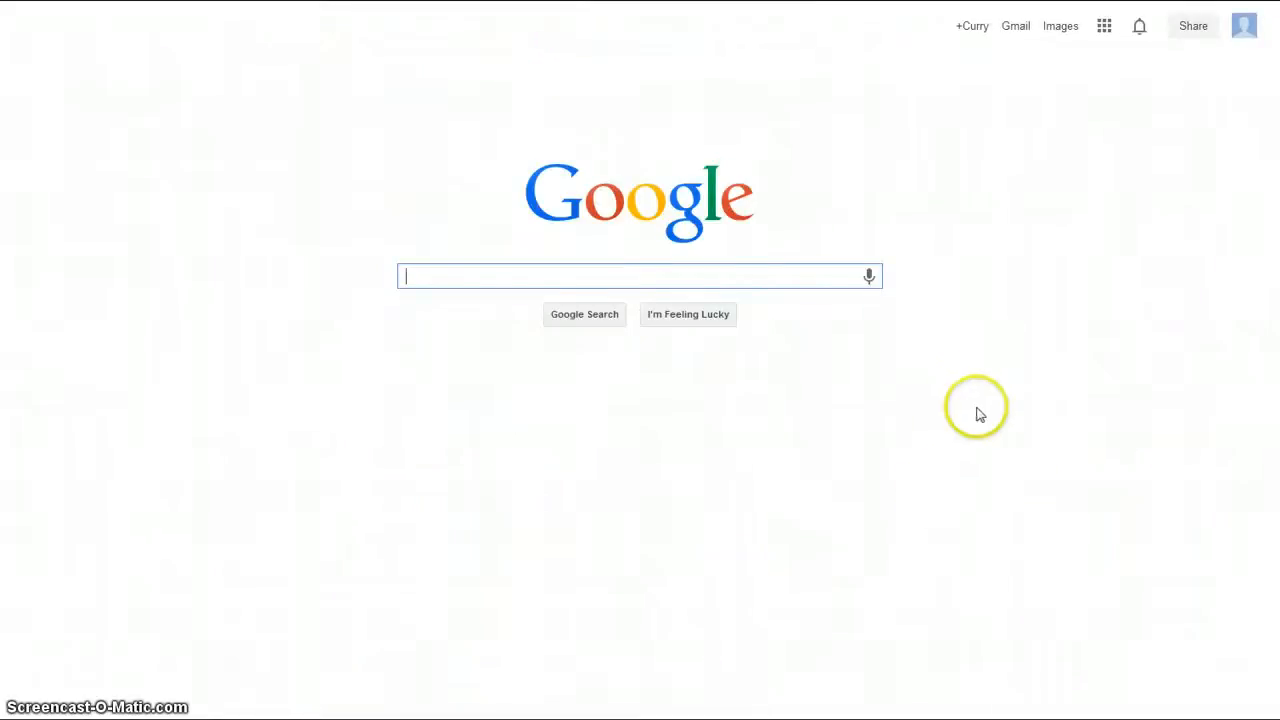
# Go to Google Drive from the Apps grid and create a new blank Document
pyautogui.click(1104, 28)
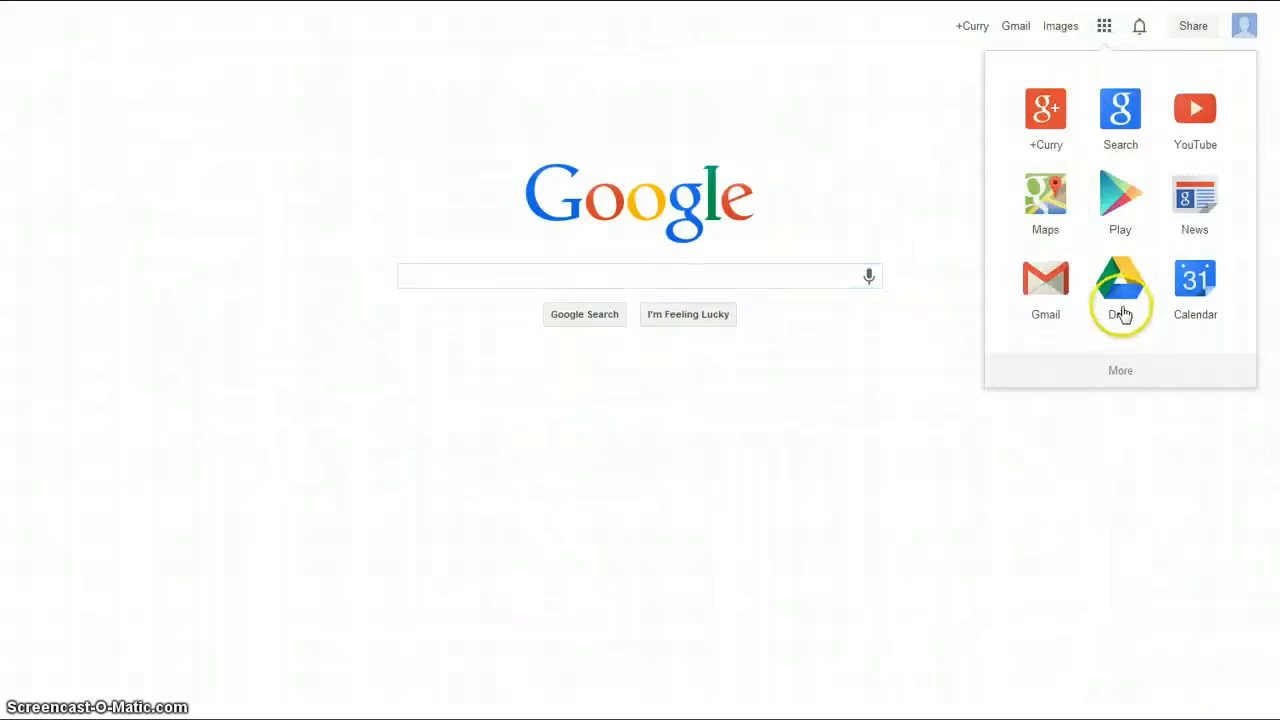
pyautogui.click(1125, 307)
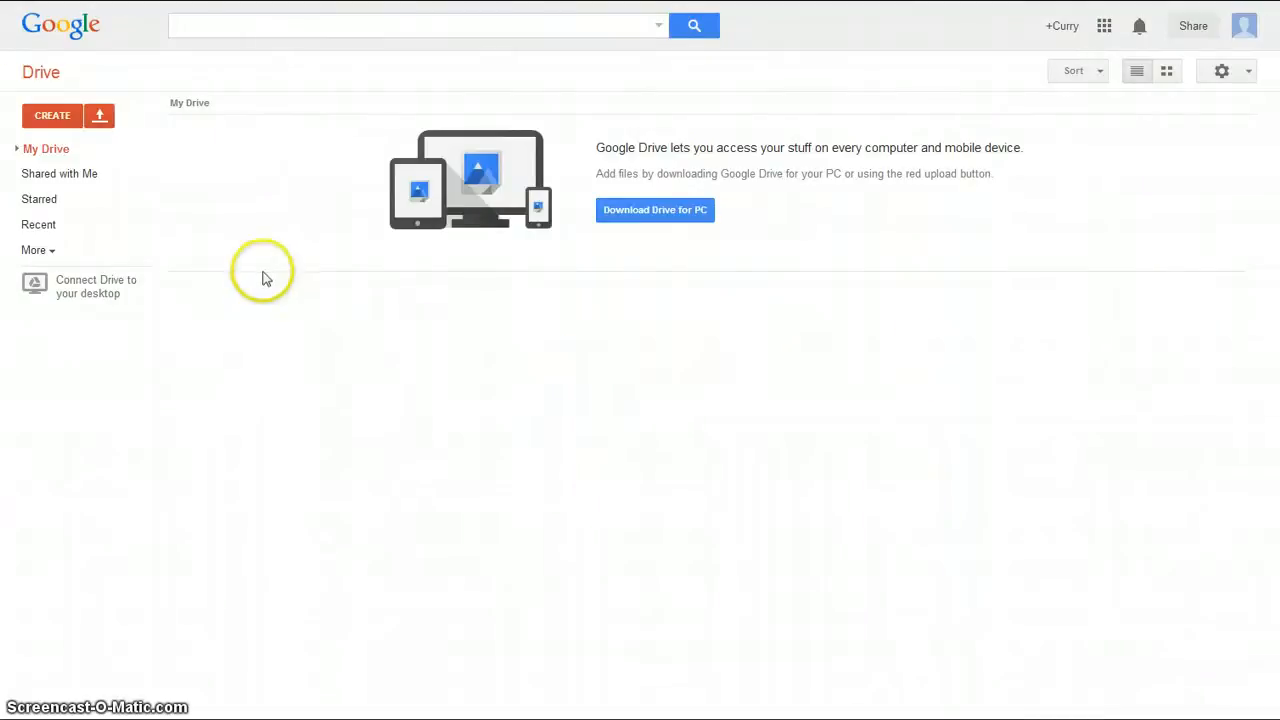
pyautogui.click(60, 122)
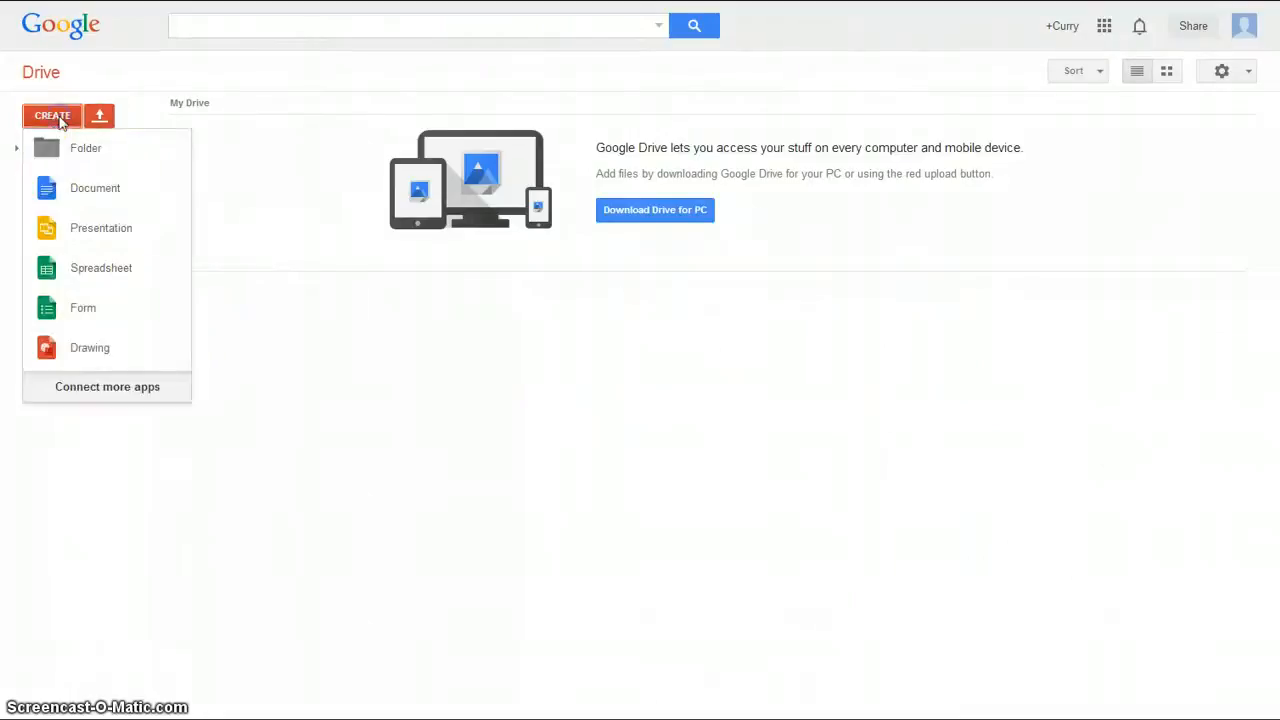
pyautogui.click(92, 190)
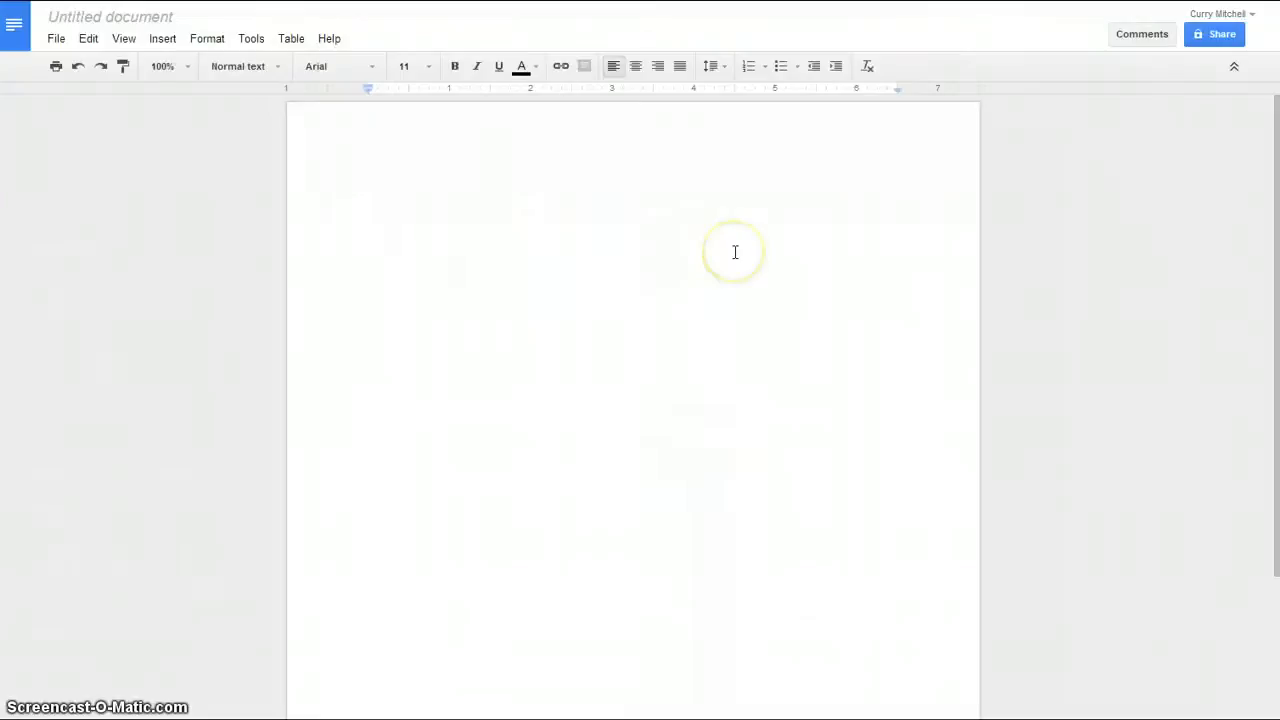
# Rename the Untitled document to 'Paper 1 draft 1'
pyautogui.click(734, 252)
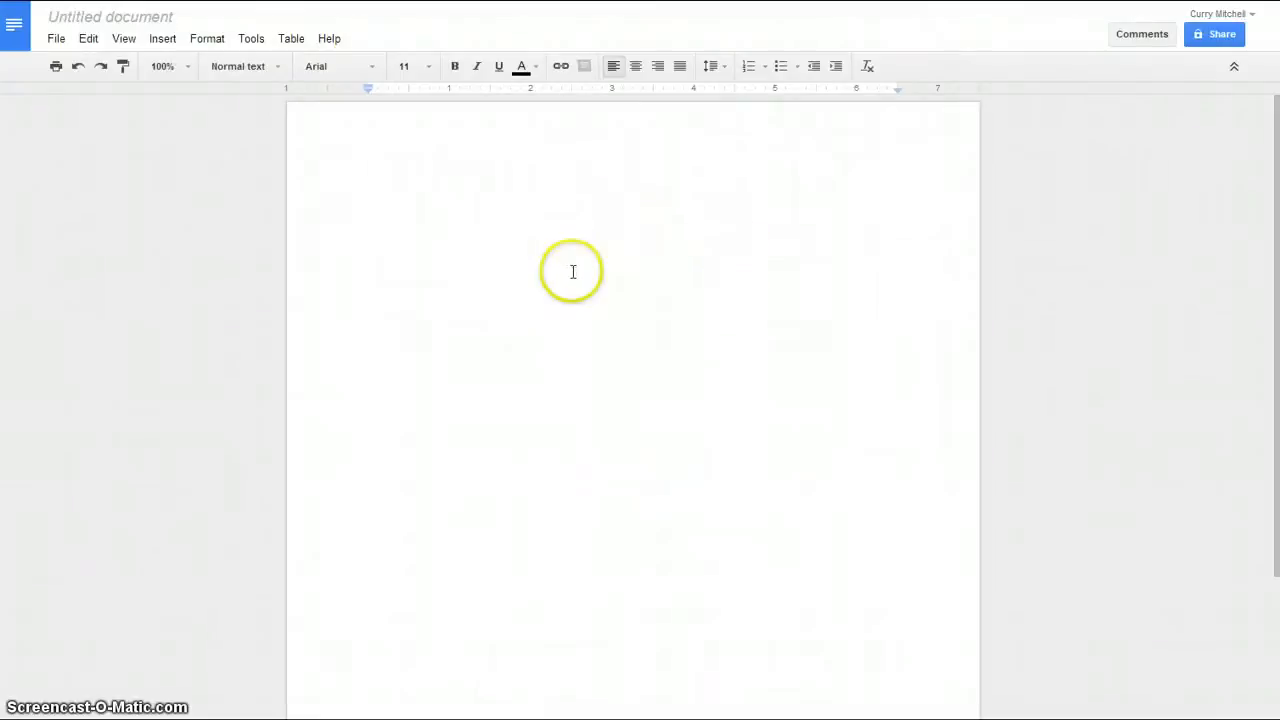
pyautogui.click(128, 14)
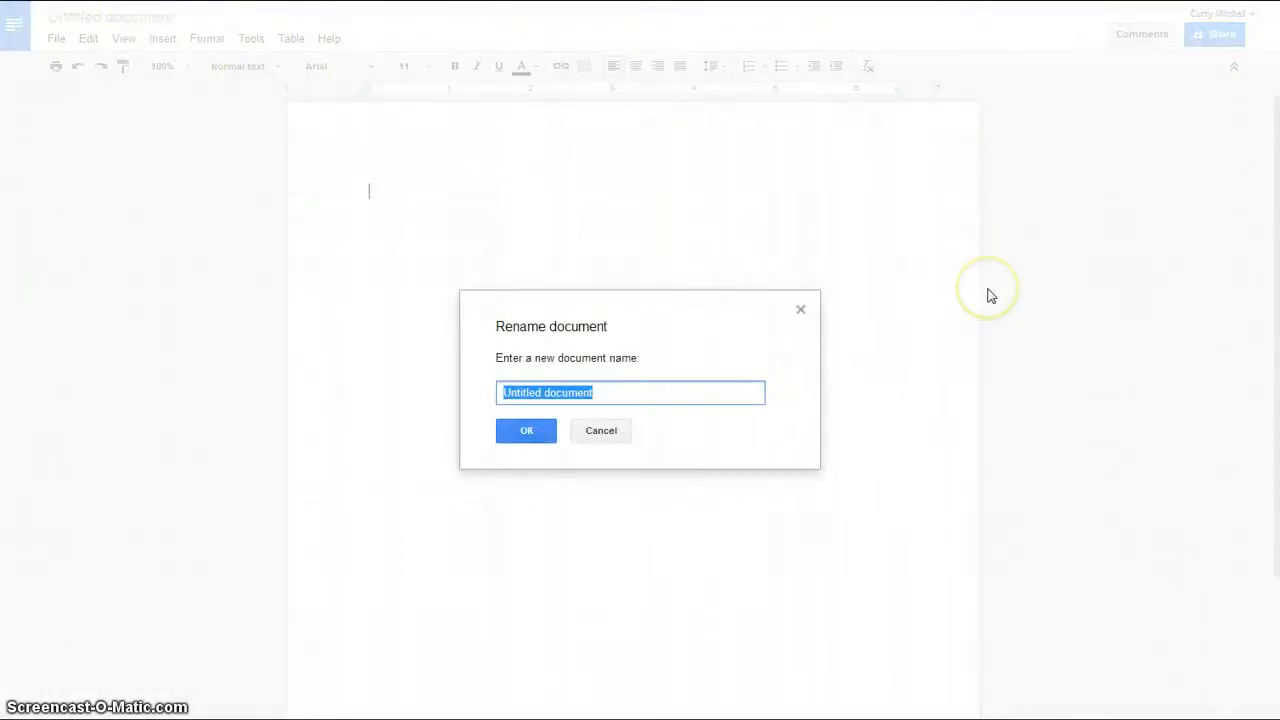
pyautogui.write('Paper 1 draft 1')
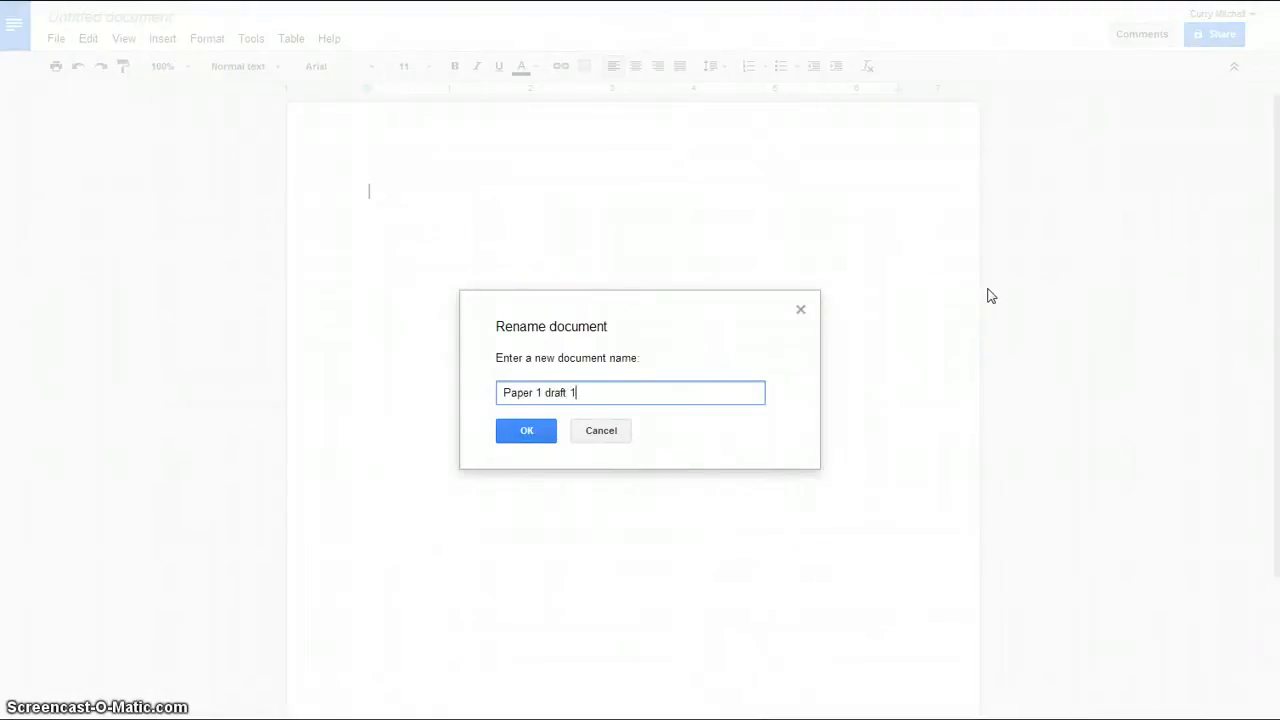
pyautogui.click(530, 430)
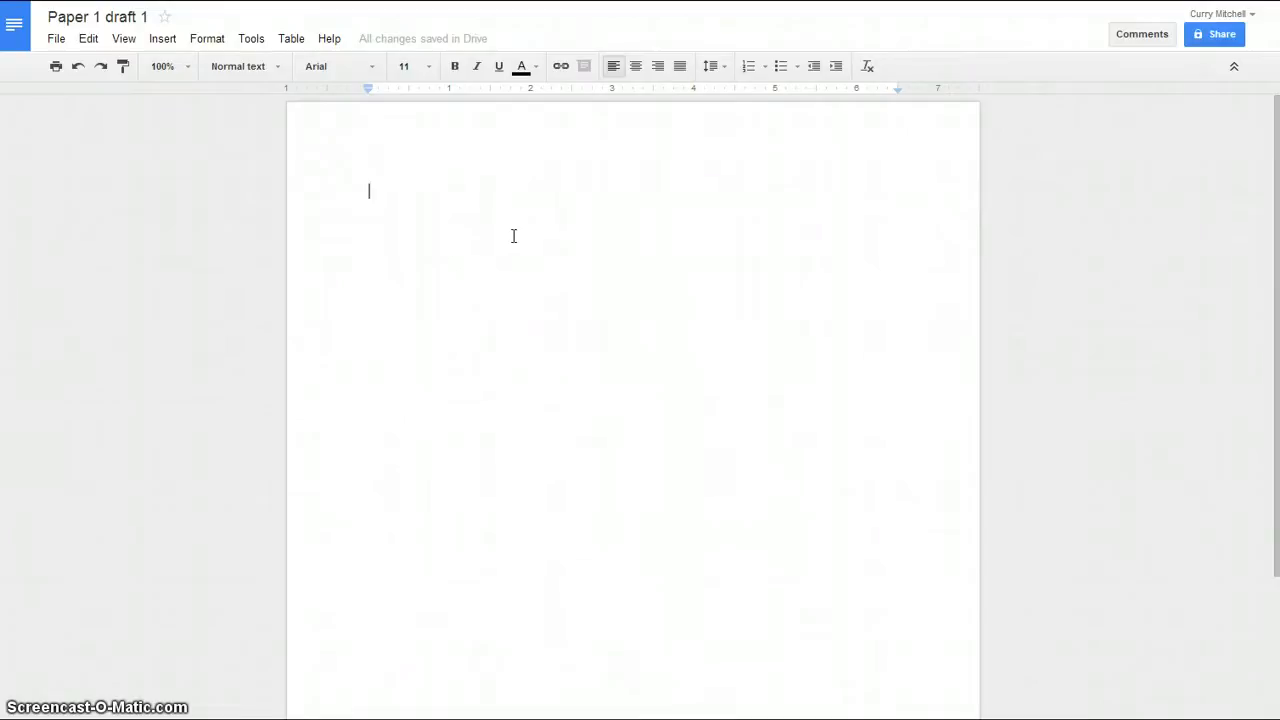
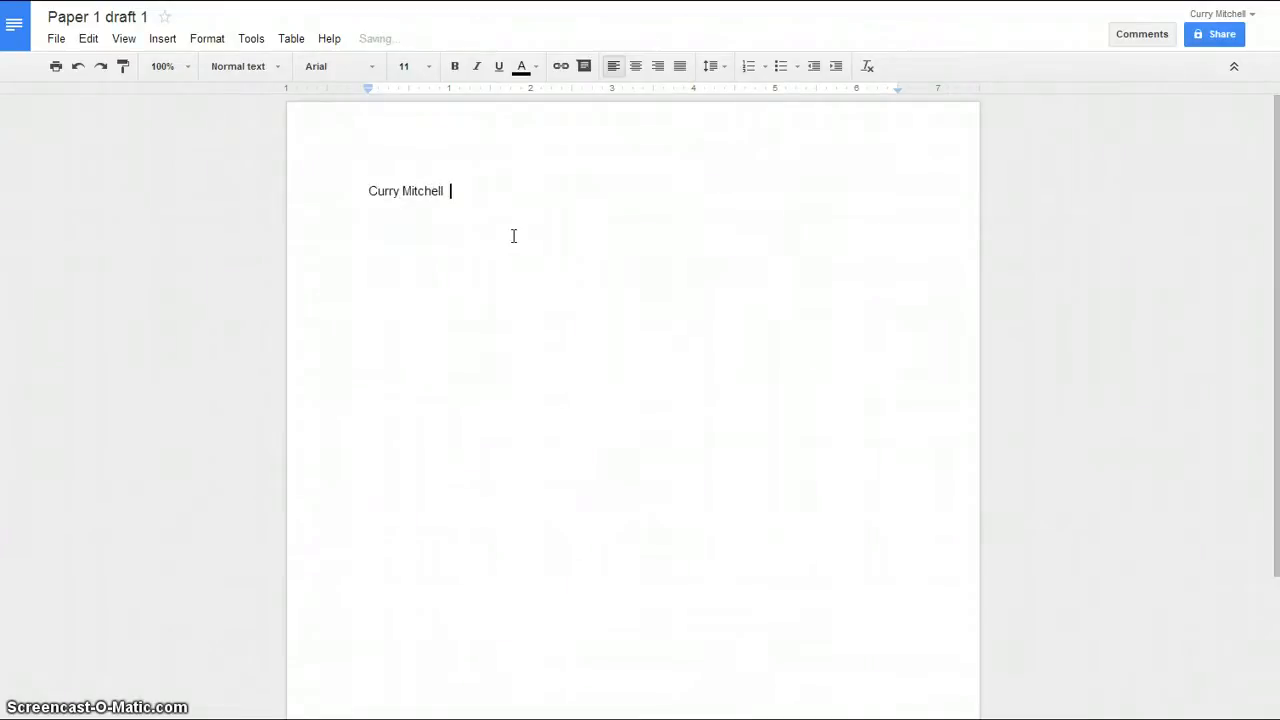
# Type the student's name, the professor's name and 'Paper 1' as the first heading lines
pyautogui.write('Professor Mitchell')
pyautogui.press('Return')
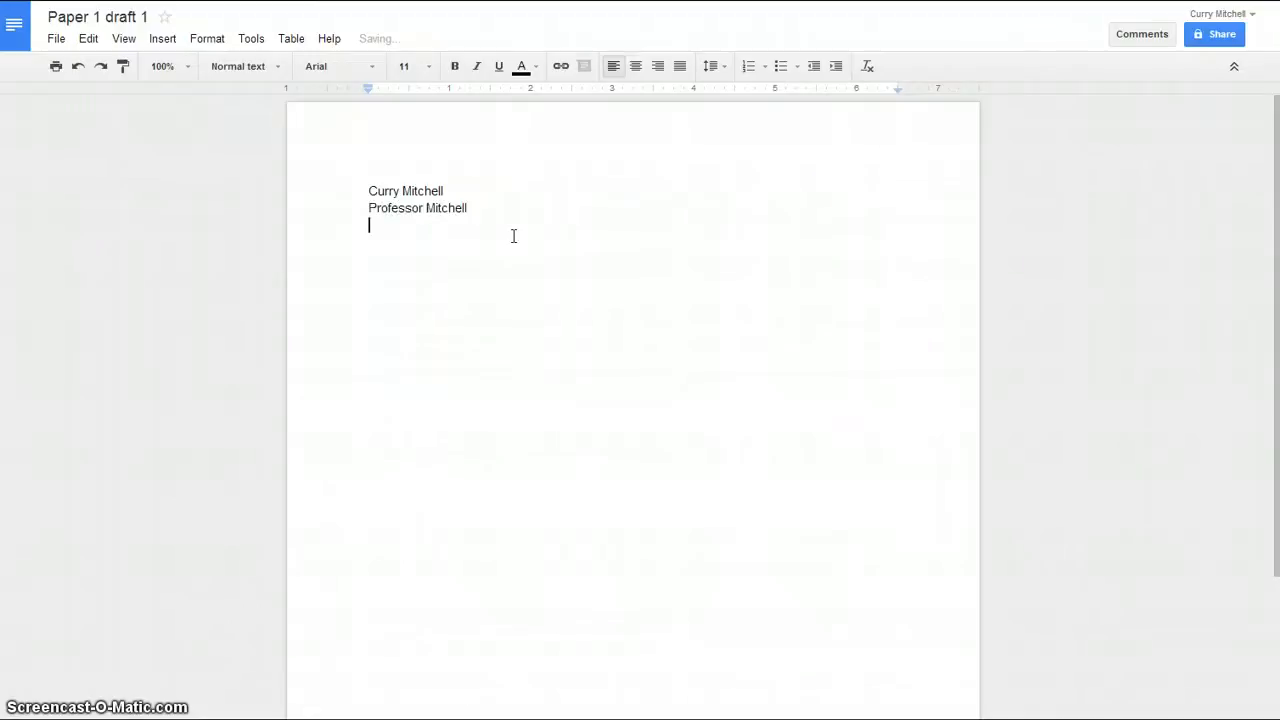
pyautogui.write('Paper 1')
pyautogui.press('Return')
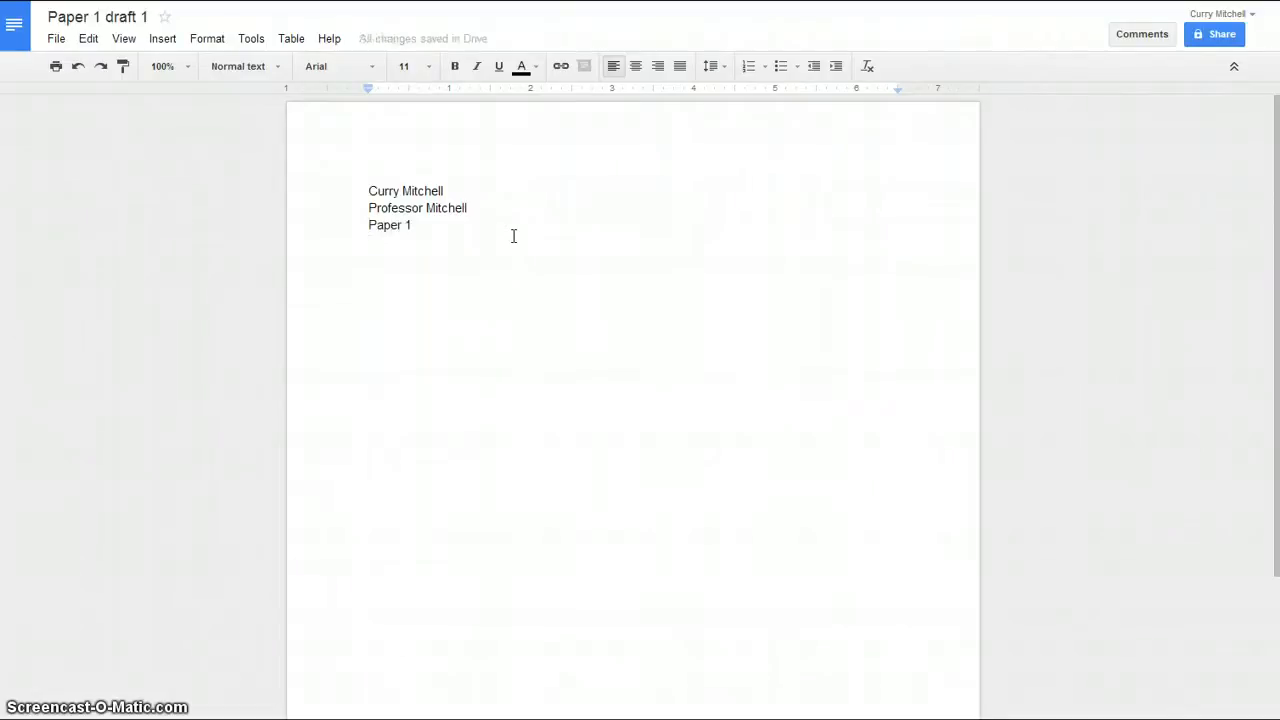
# Add the date 'Feb 2, 2013', the title 'Awesome Paper' and 'This is the first line.'
pyautogui.write('Feb 2 2013')
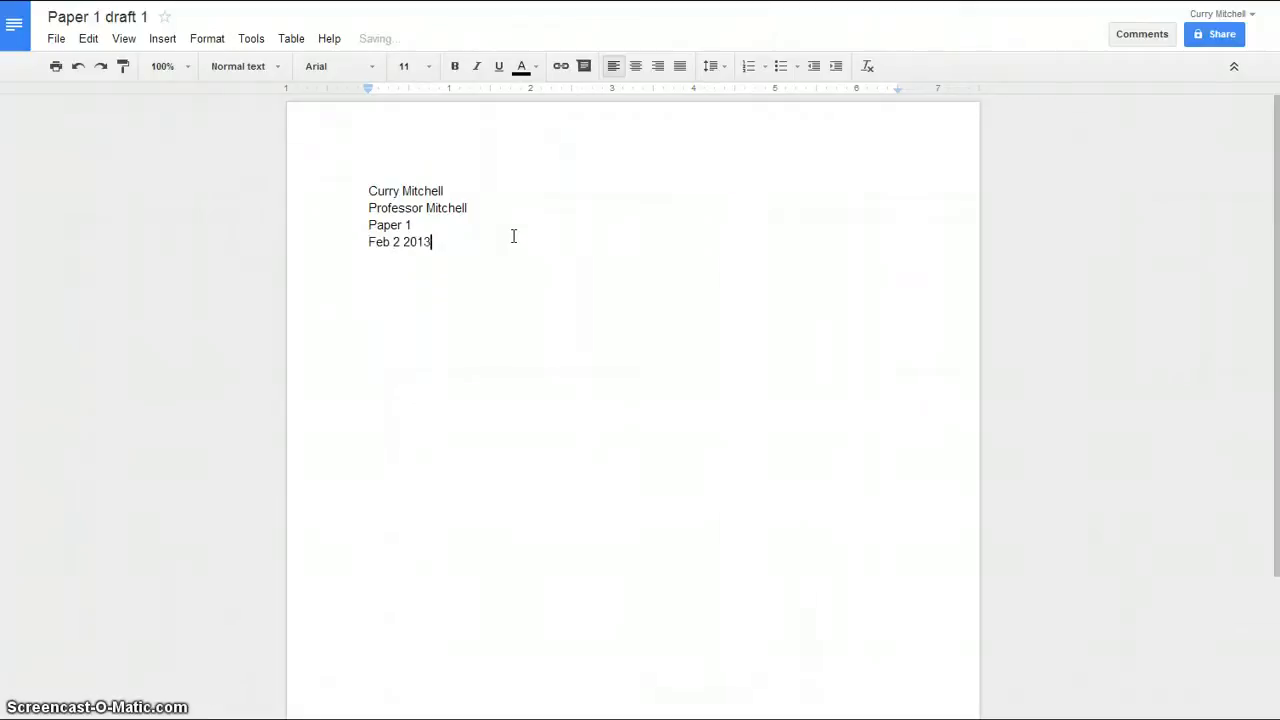
pyautogui.click(412, 264)
pyautogui.write(',')
pyautogui.click(480, 251)
pyautogui.press('Return')
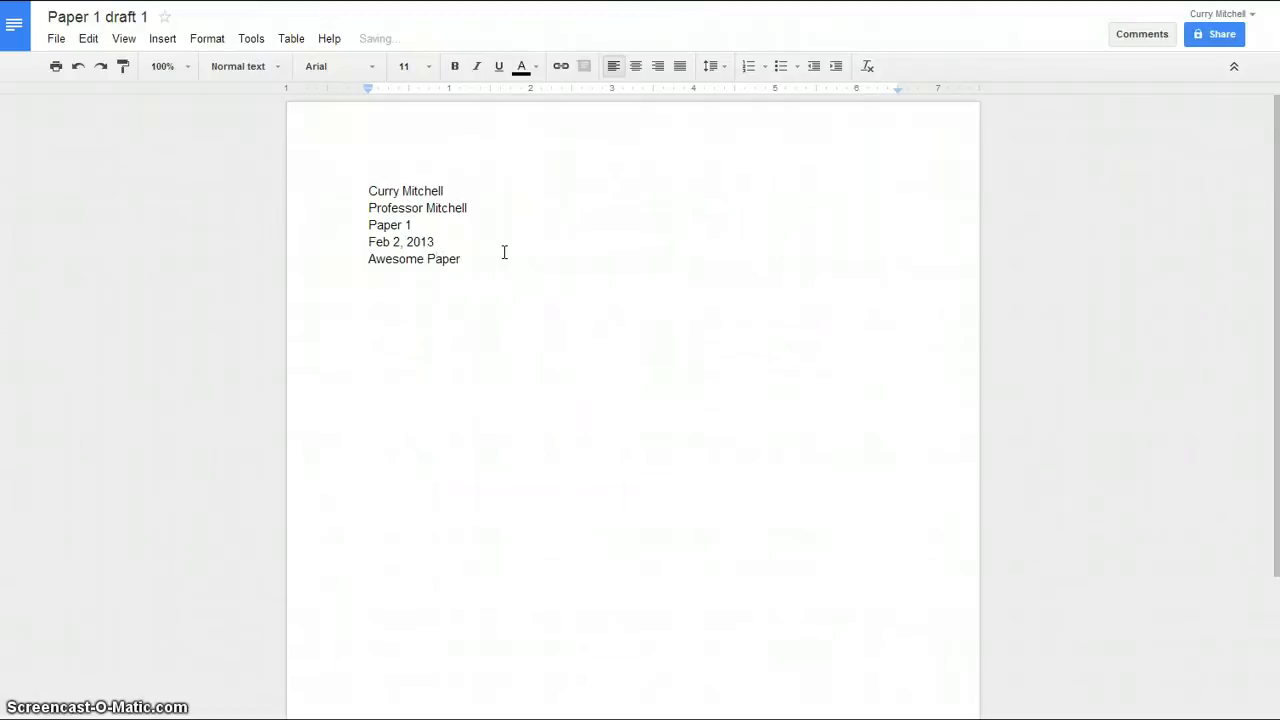
pyautogui.write('This is the first line.')
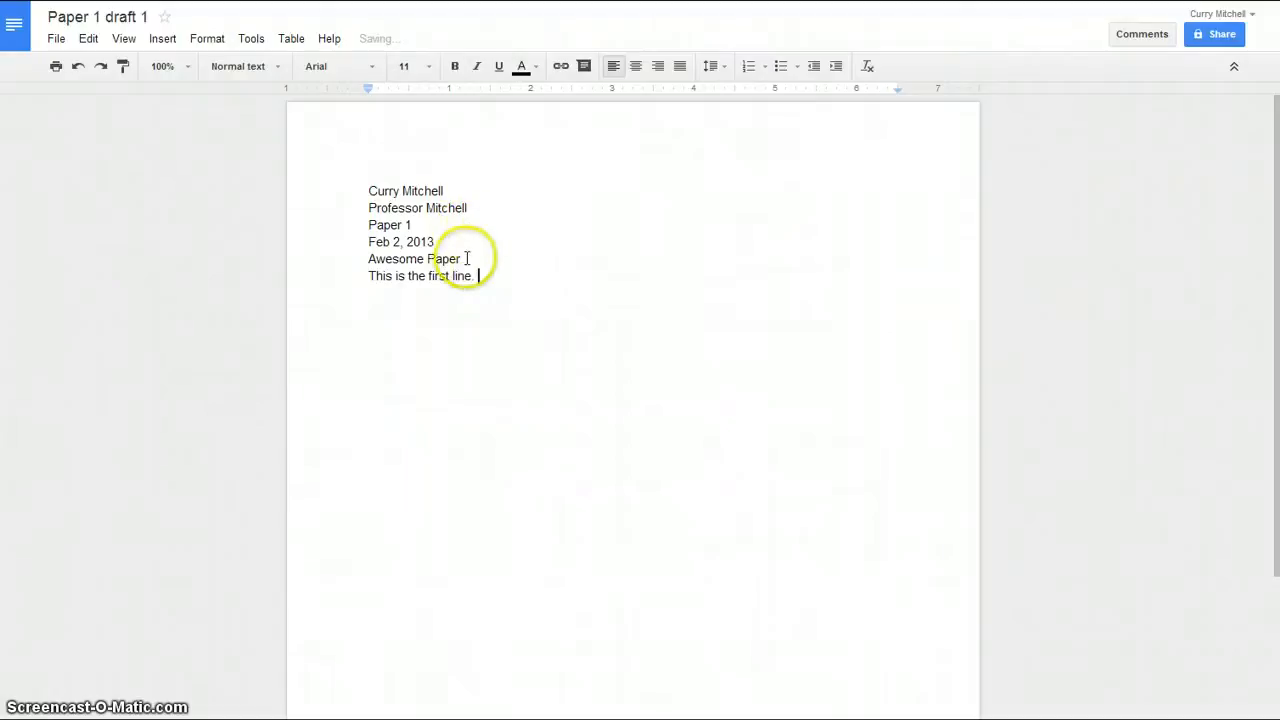
# Center the 'Awesome Paper' title and double-space the whole document
pyautogui.click(449, 259)
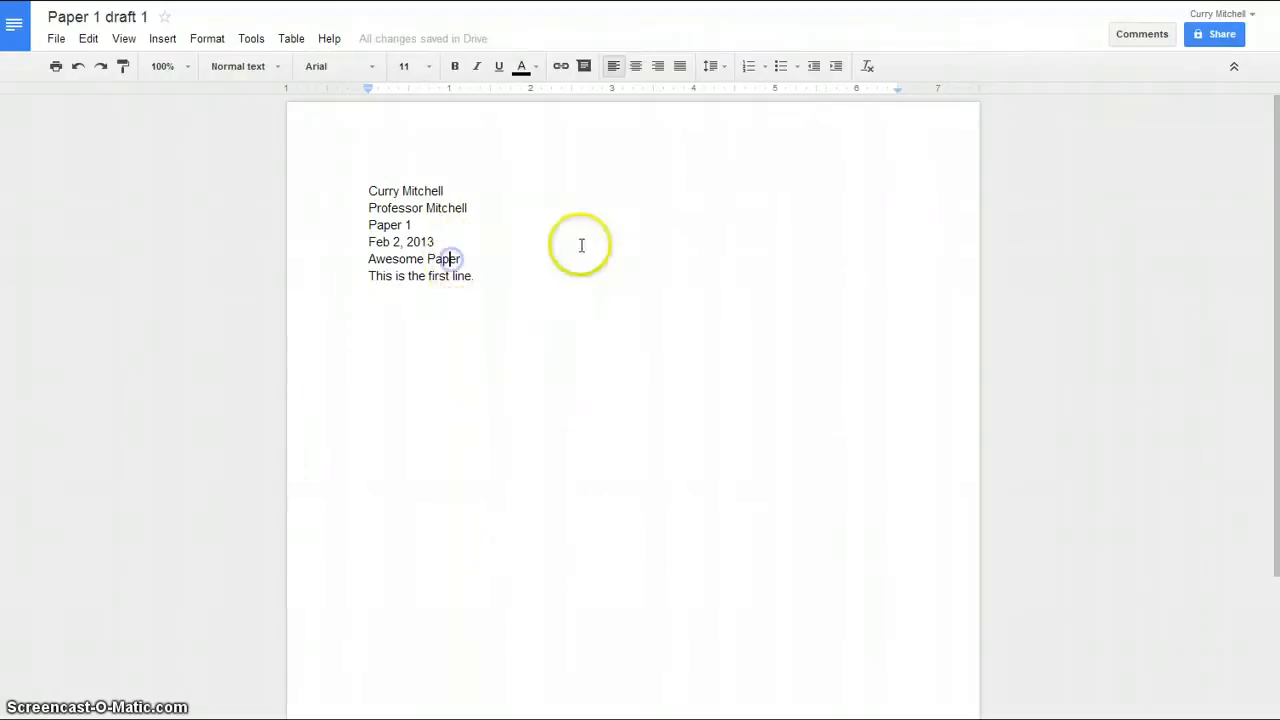
pyautogui.click(637, 67)
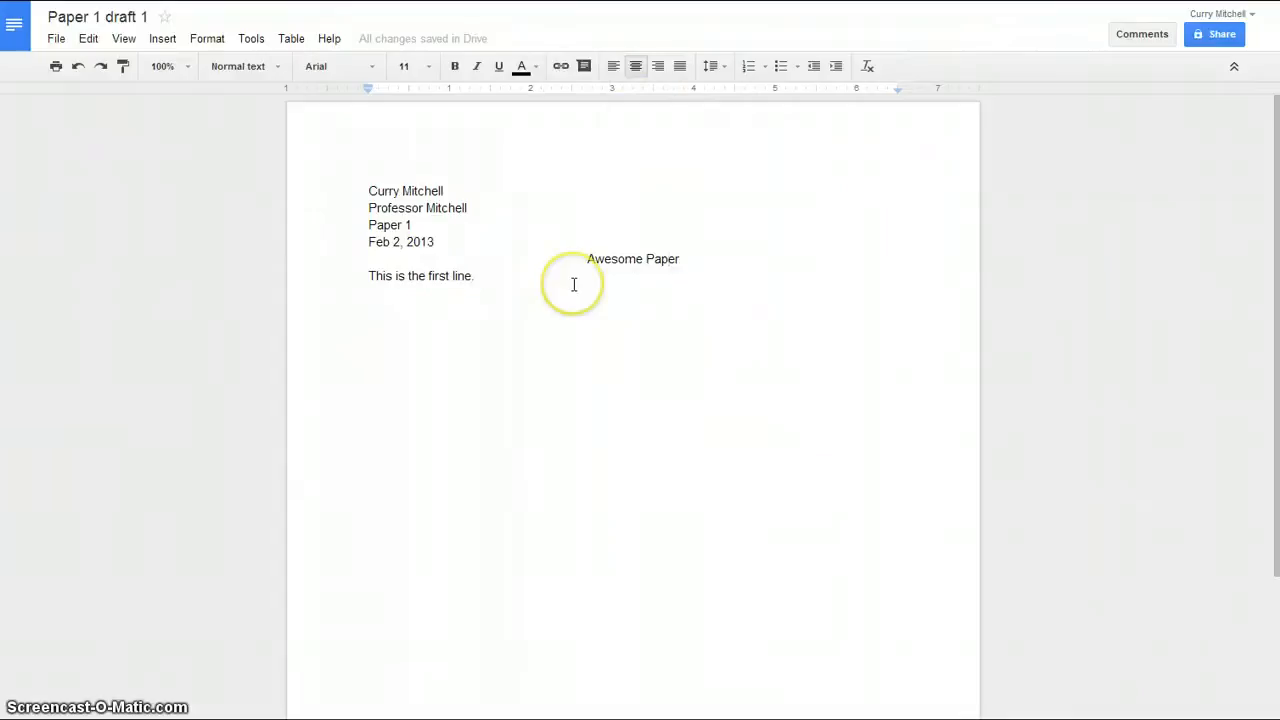
pyautogui.hotkey('ctrl', 'a')
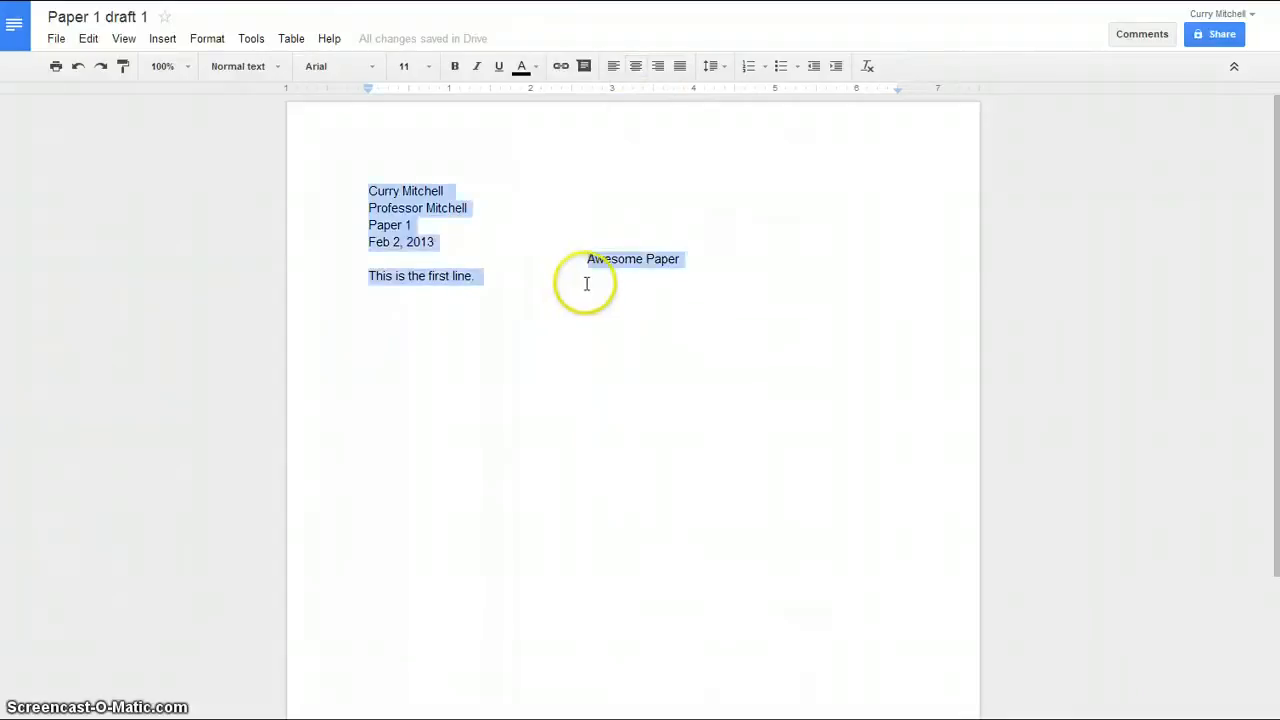
pyautogui.click(713, 68)
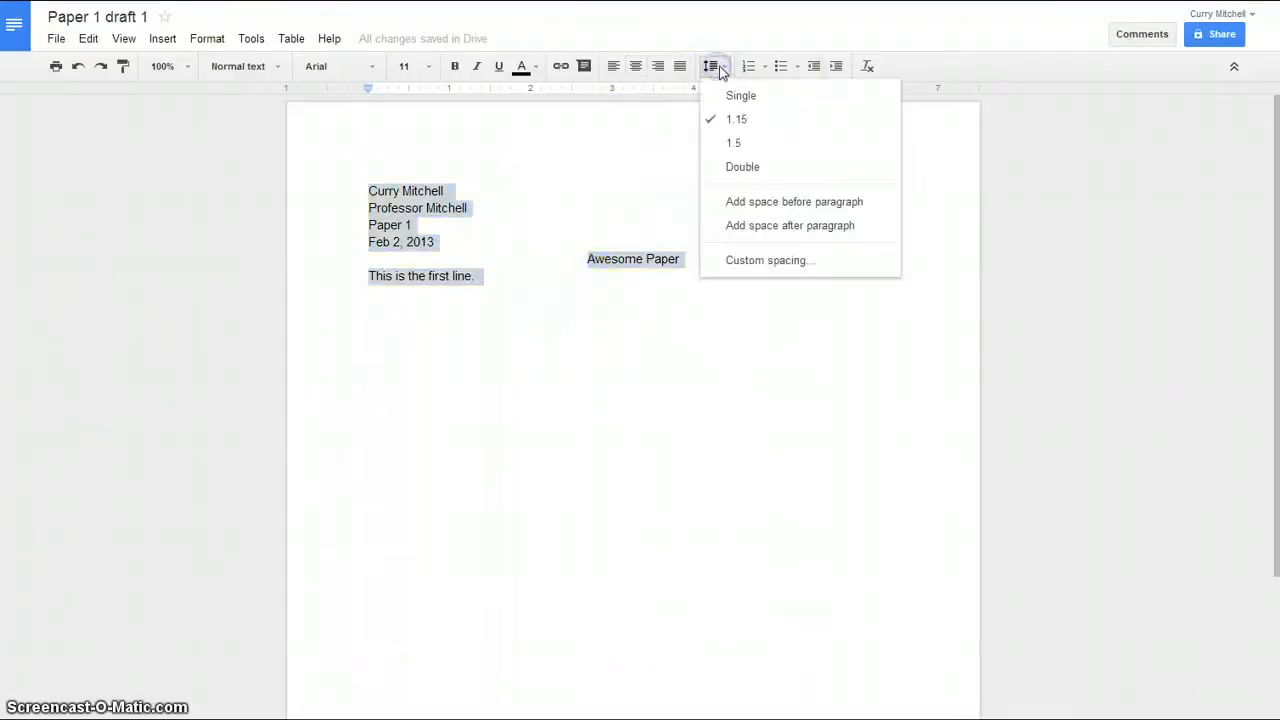
pyautogui.click(748, 166)
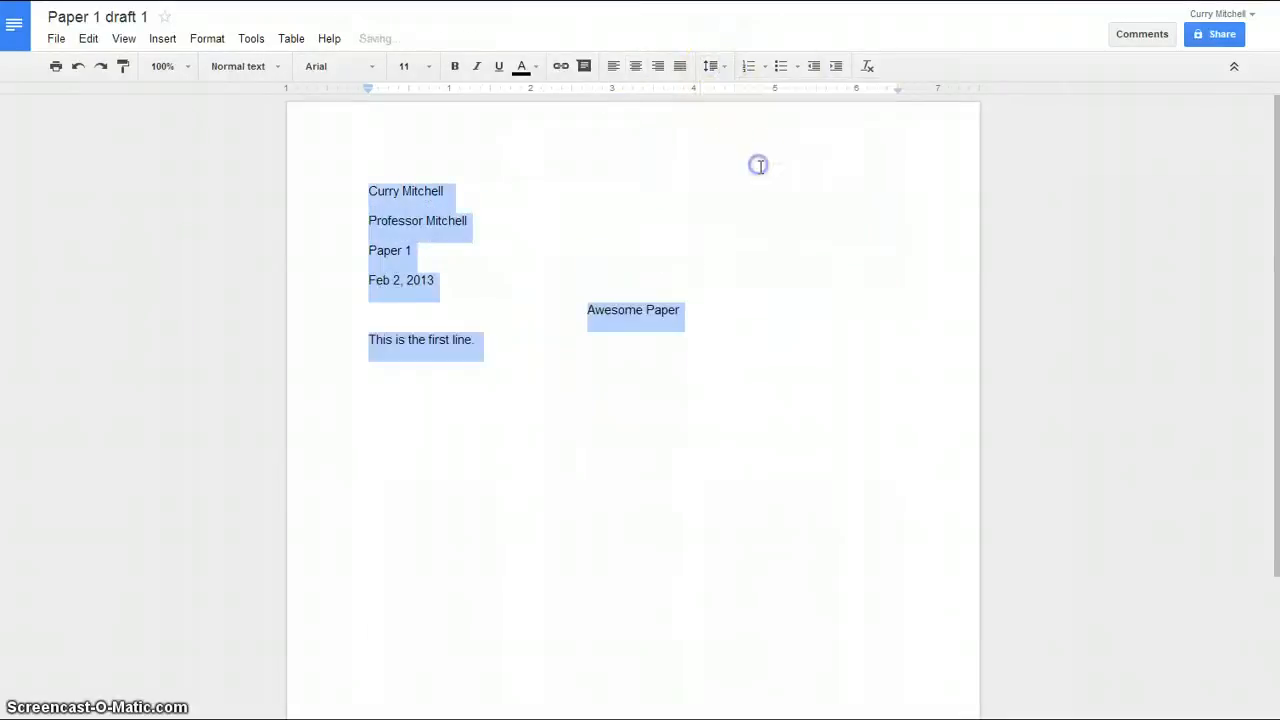
pyautogui.click(771, 260)
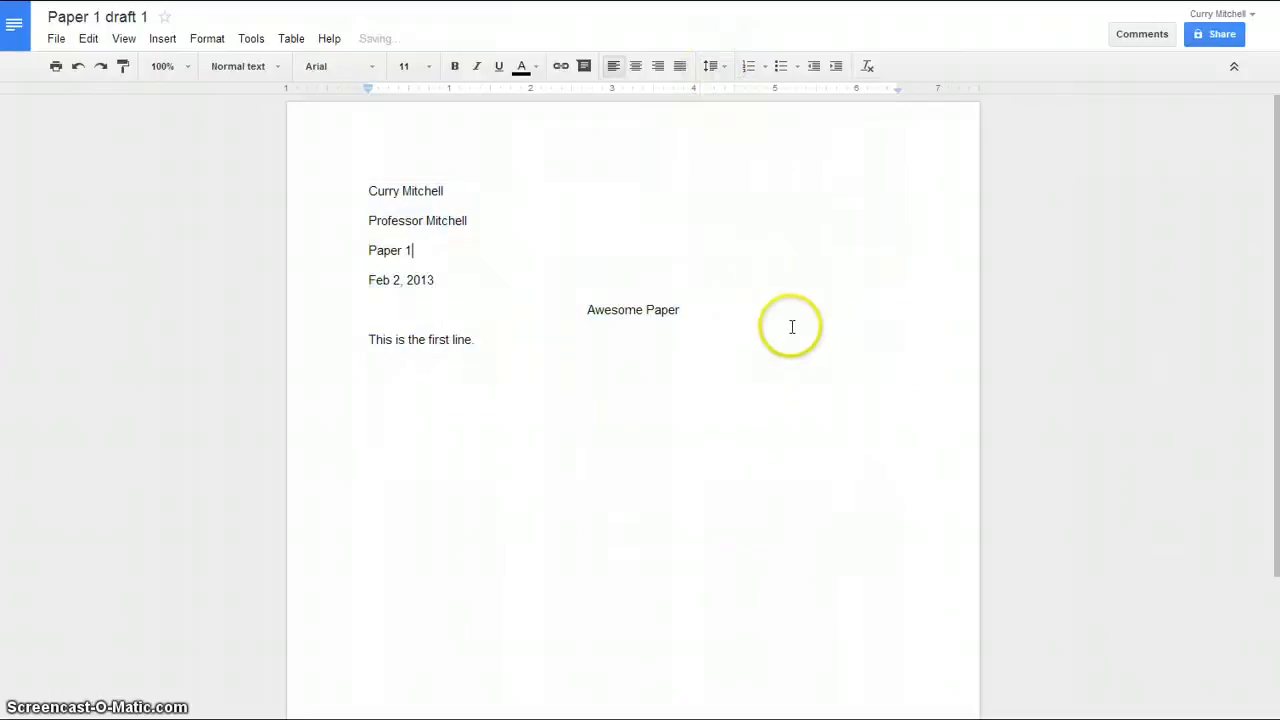
# Try a Tab indent on the first sentence, then remove it again
pyautogui.click(508, 344)
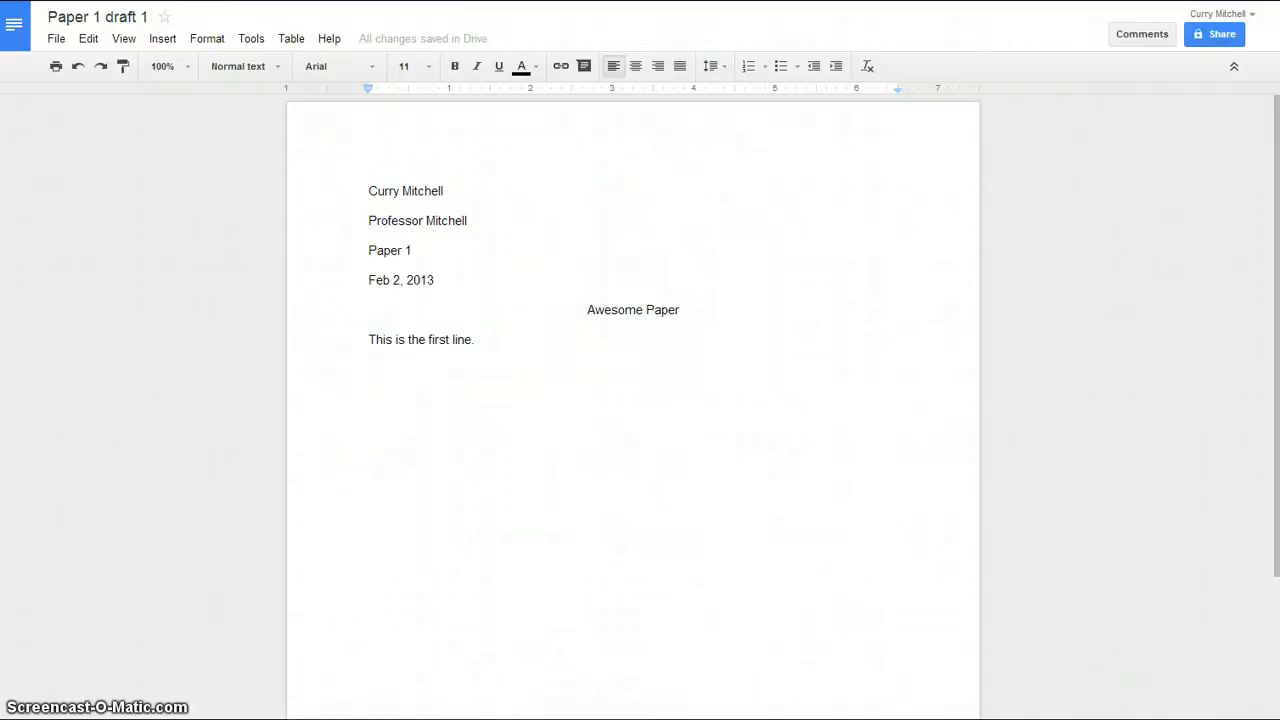
pyautogui.press('Home')
pyautogui.press('Tab')
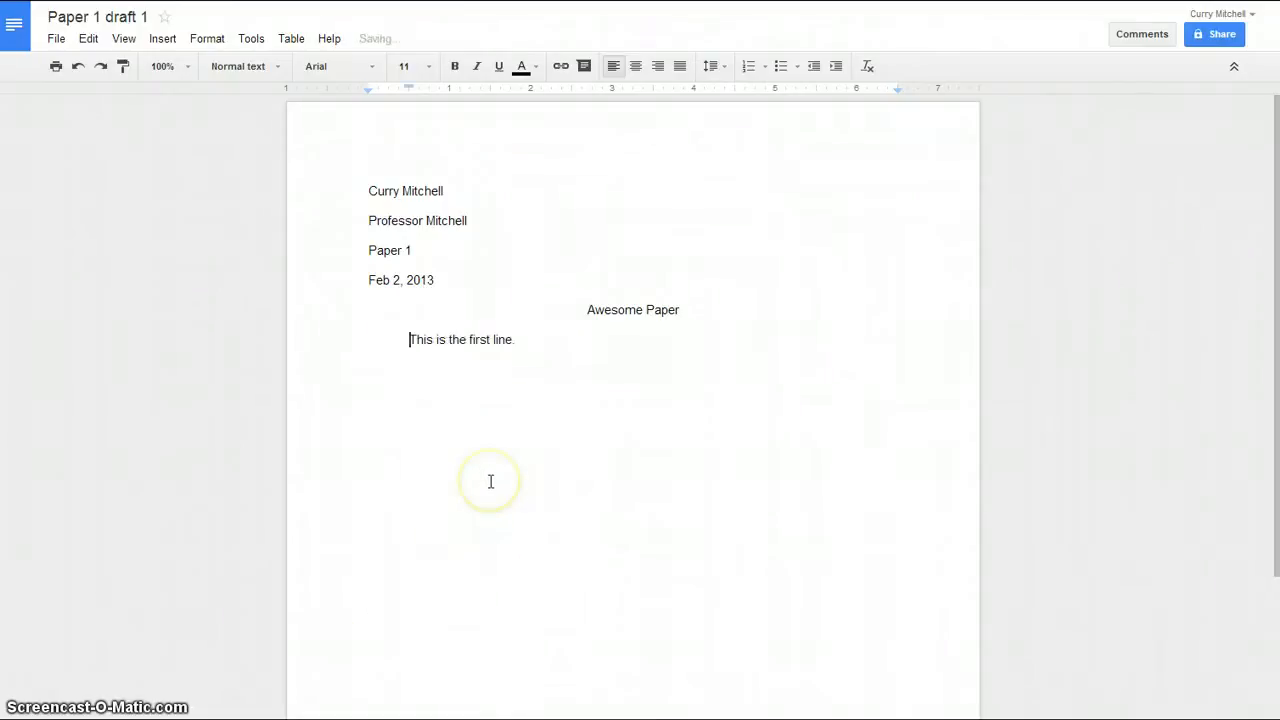
pyautogui.press('BackSpace')
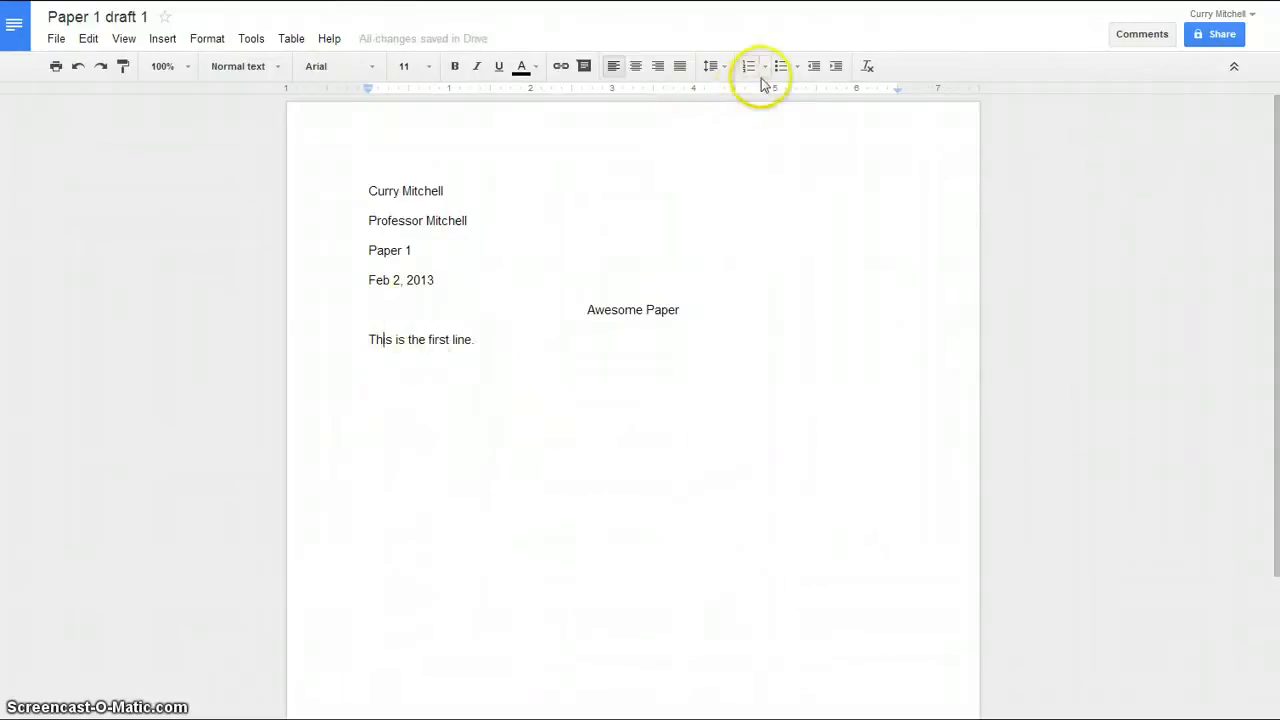
# Indent the first body line and add the paragraph 'This is the next paragraph.' below it
pyautogui.click(836, 68)
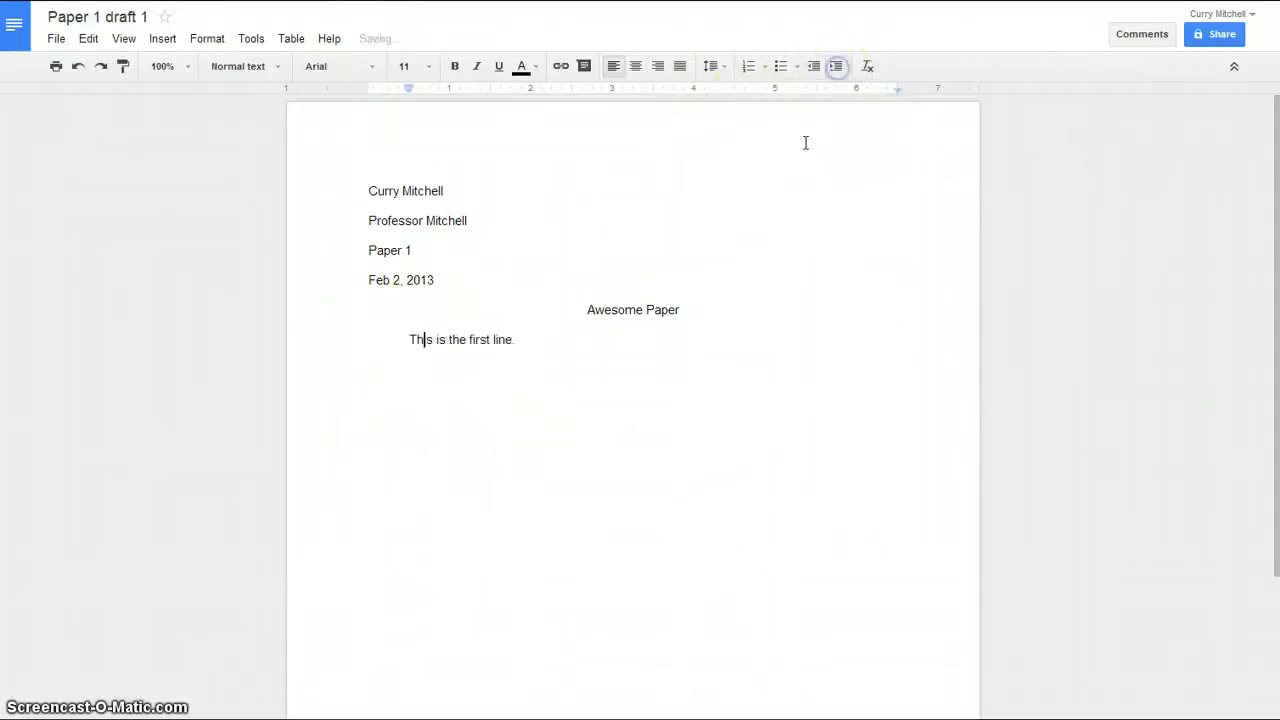
pyautogui.click(582, 345)
pyautogui.press('Return')
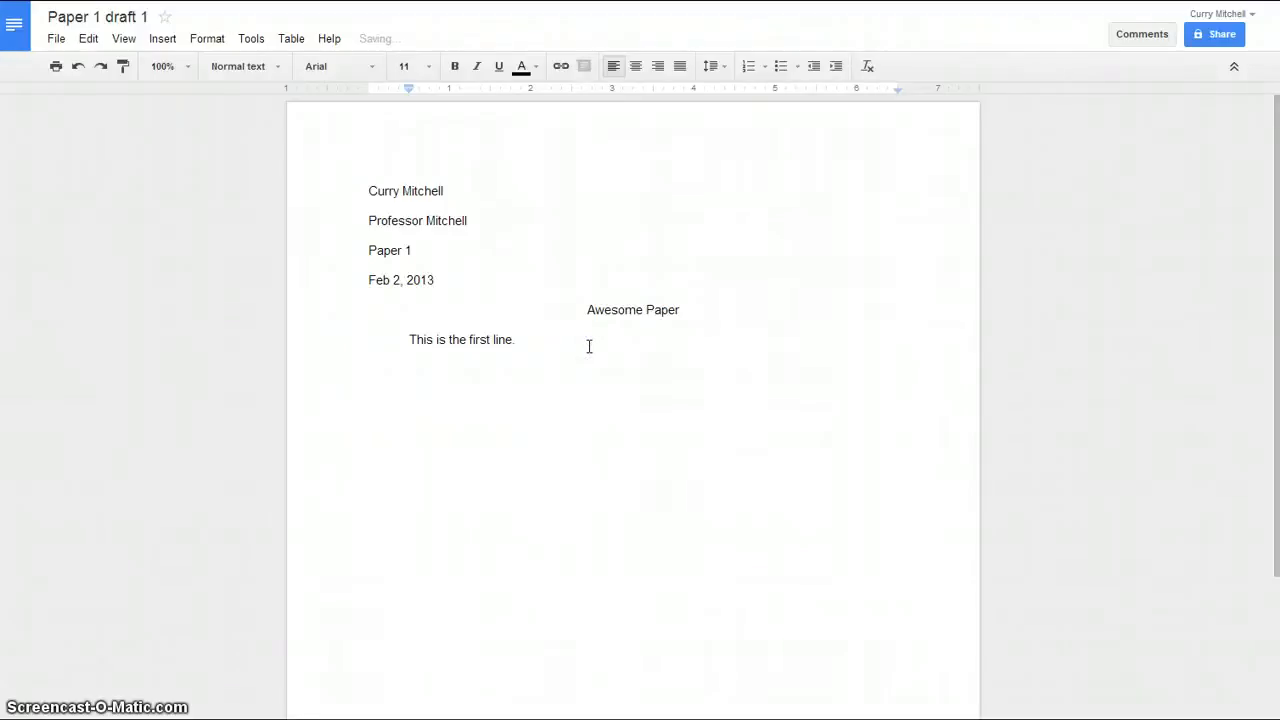
pyautogui.write('This is the next paragraph.')
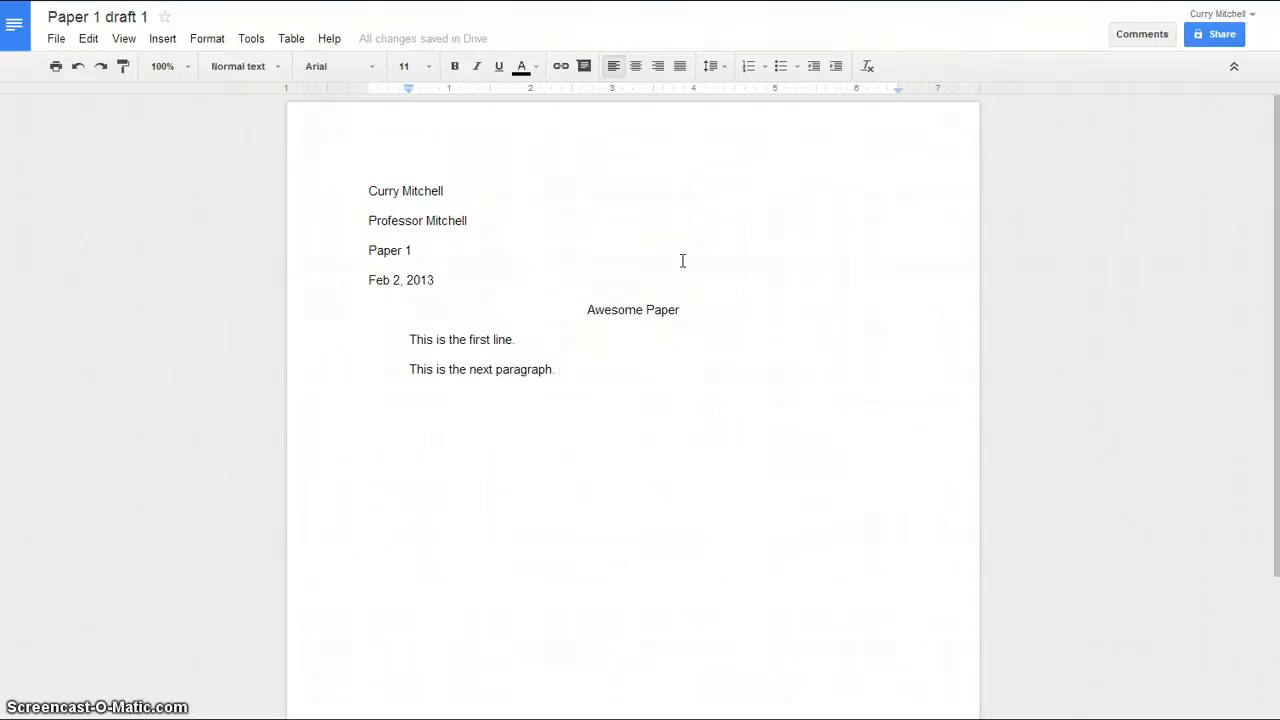
# Add top-of-page page numbers with the student's surname before the number in the header
pyautogui.click(165, 42)
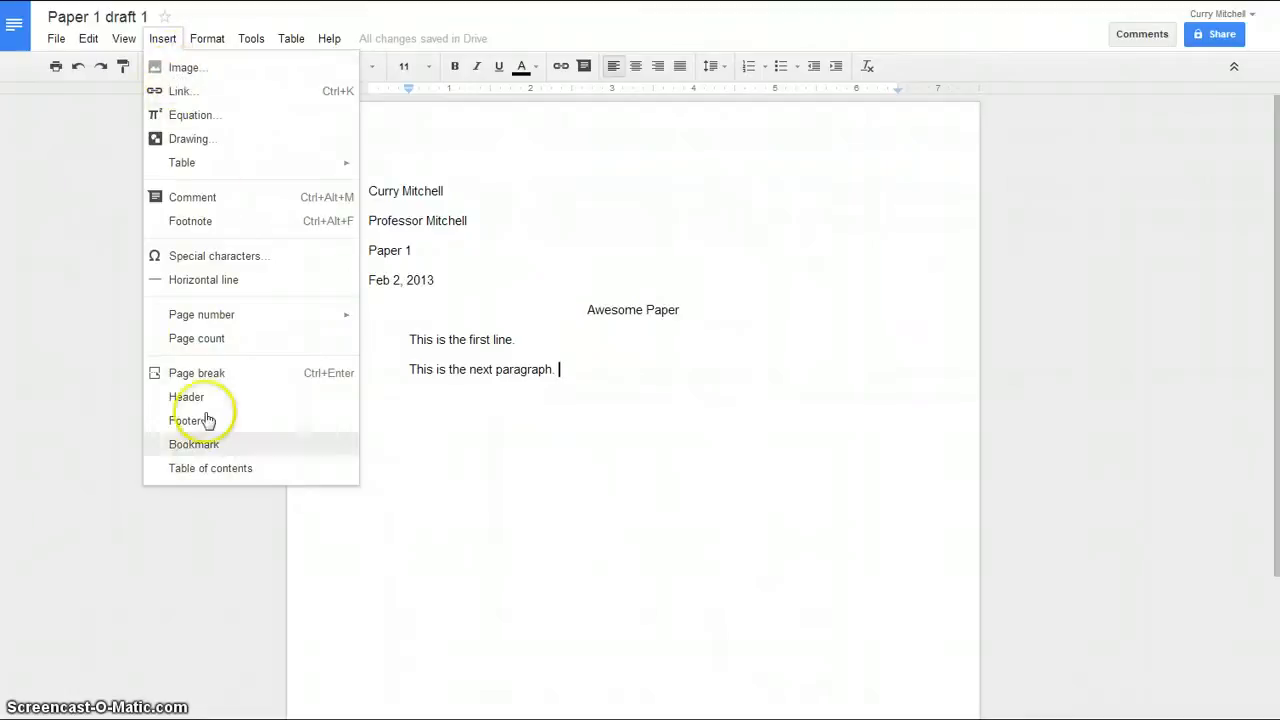
pyautogui.moveTo(233, 318)
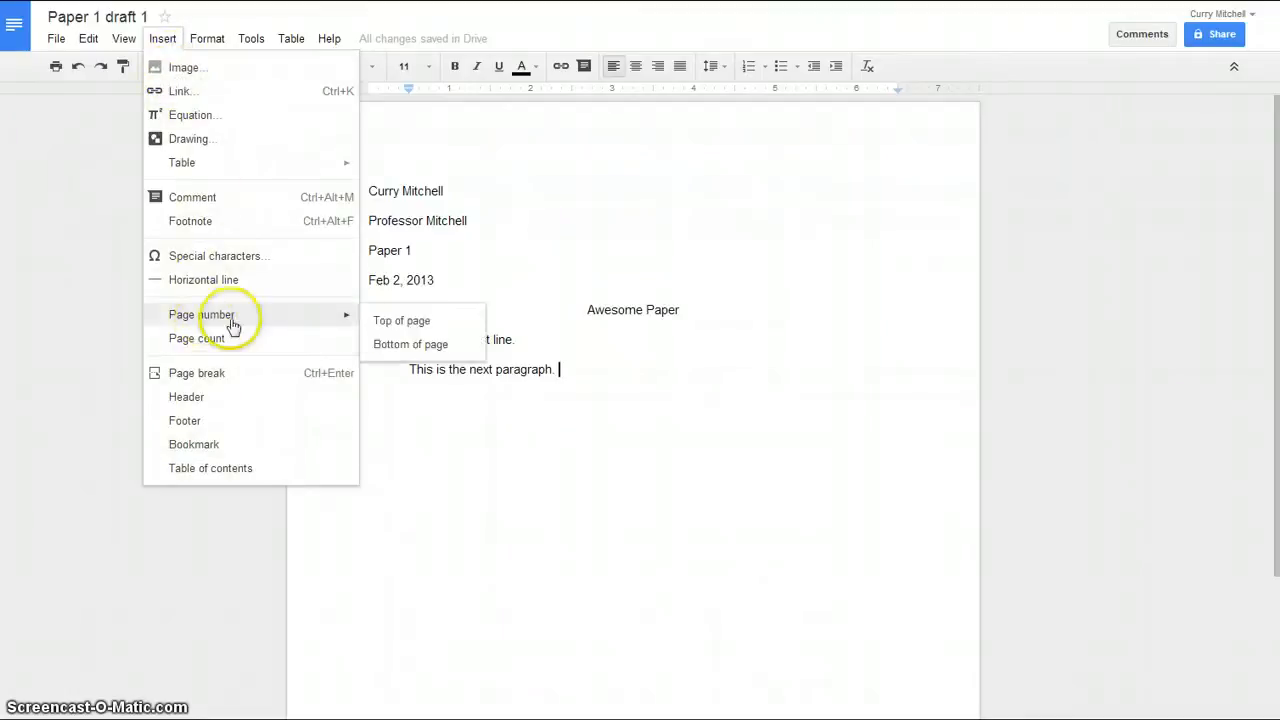
pyautogui.click(403, 328)
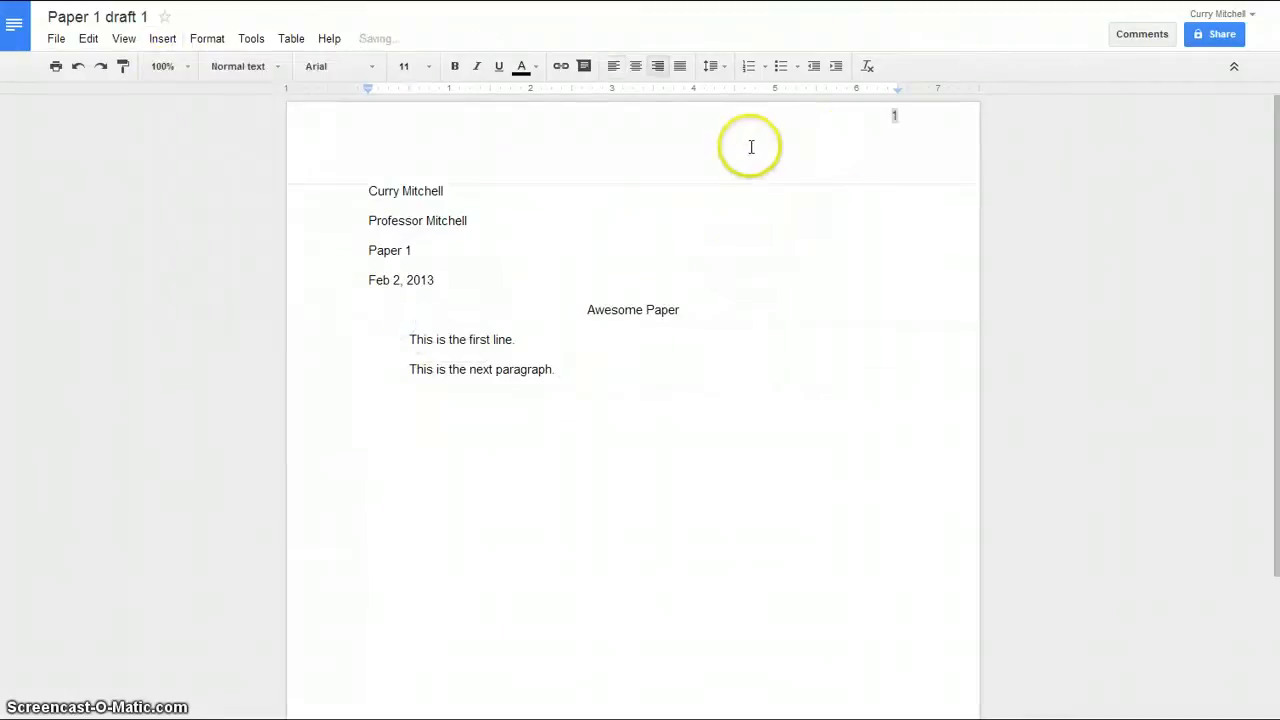
pyautogui.click(871, 114)
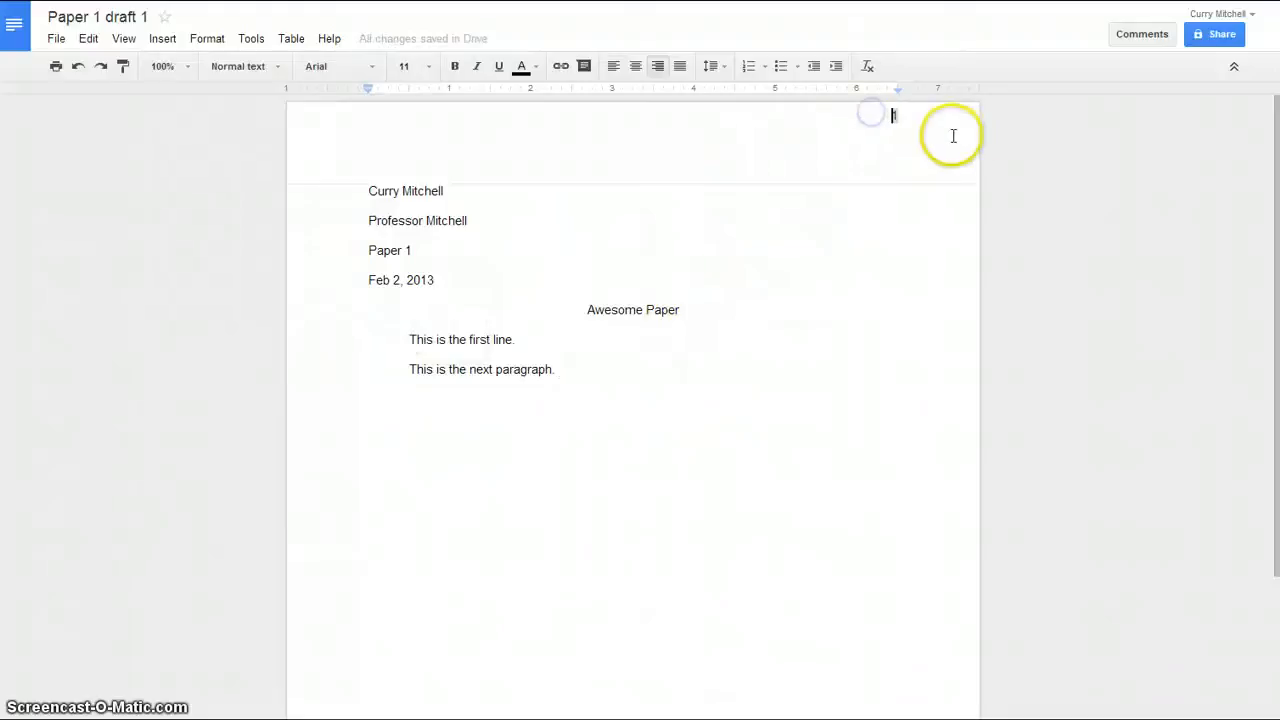
pyautogui.write('Mitchell 1')
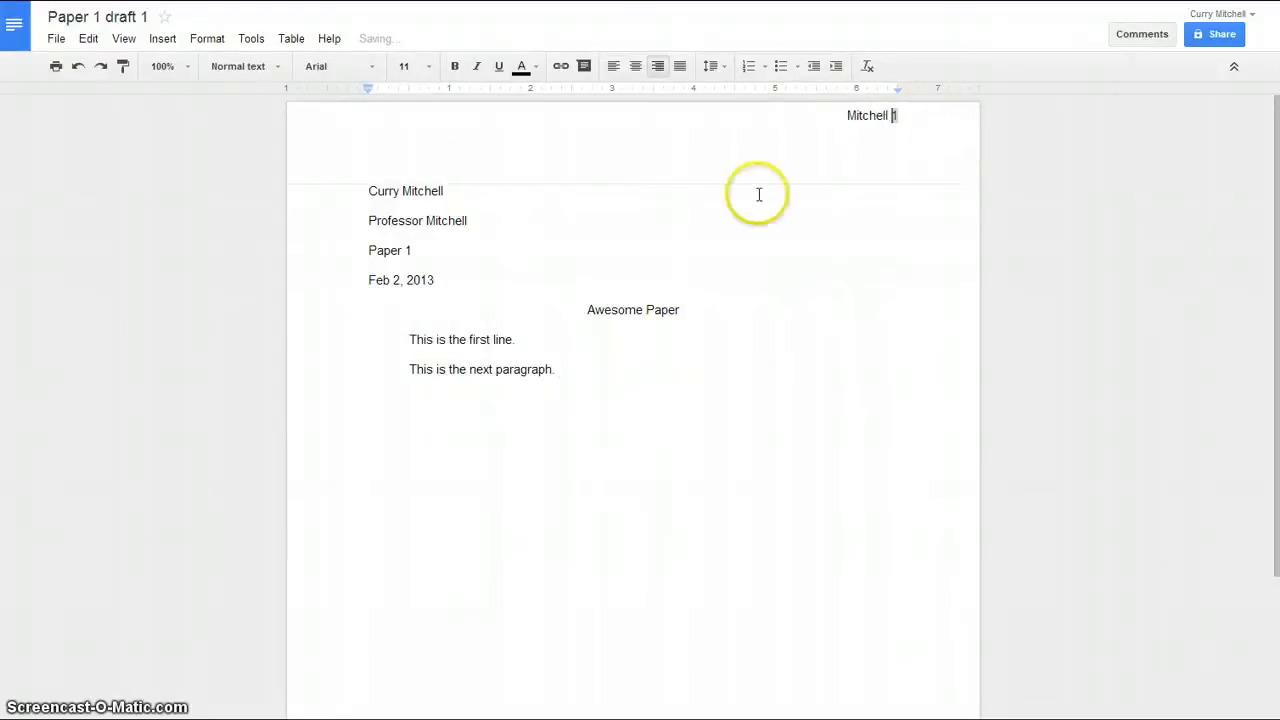
pyautogui.click(757, 211)
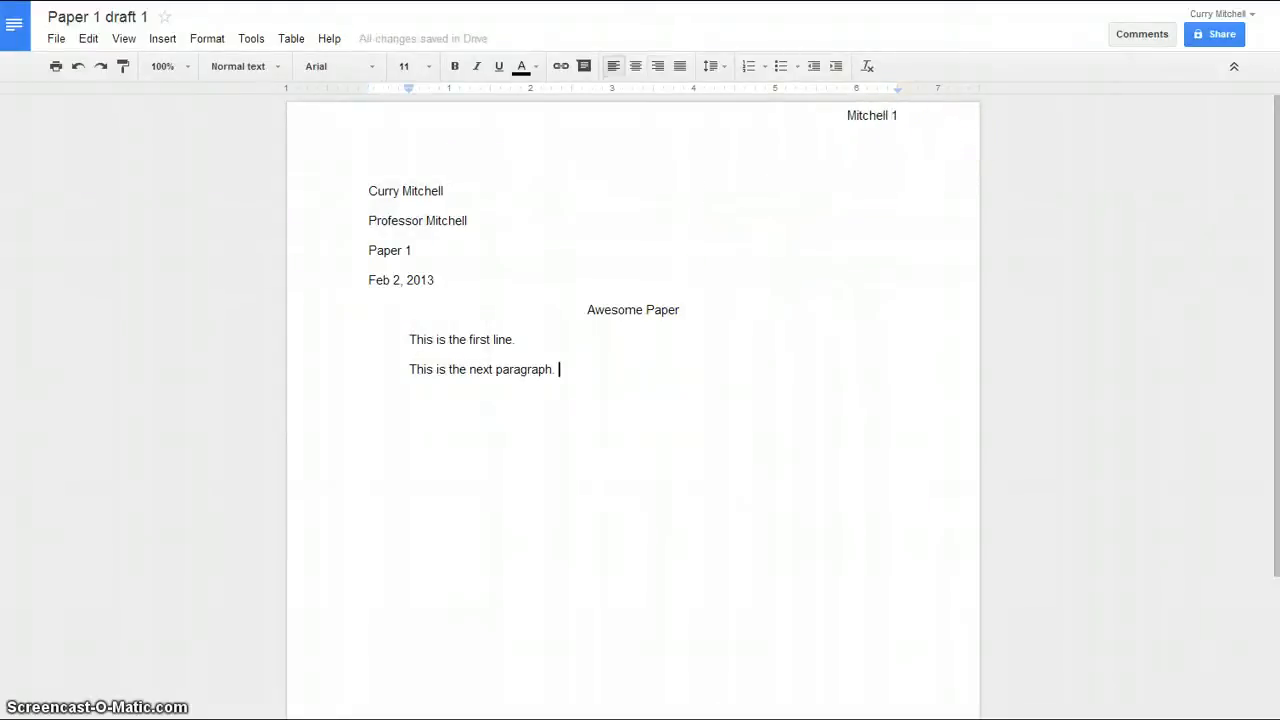
# Insert a page break after the first body line, then switch to the Turnitin homepage
pyautogui.click(611, 342)
pyautogui.hotkey('ctrl', 'Return')
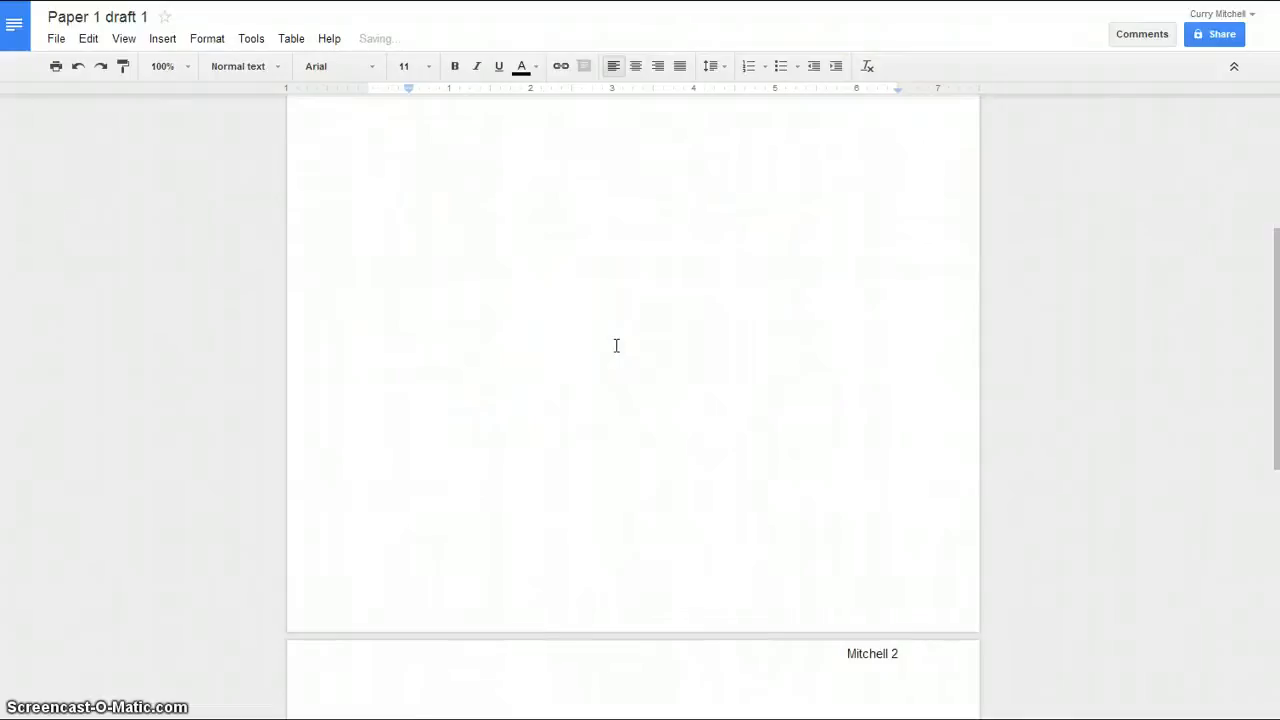
pyautogui.scroll(-5, 583, 331)
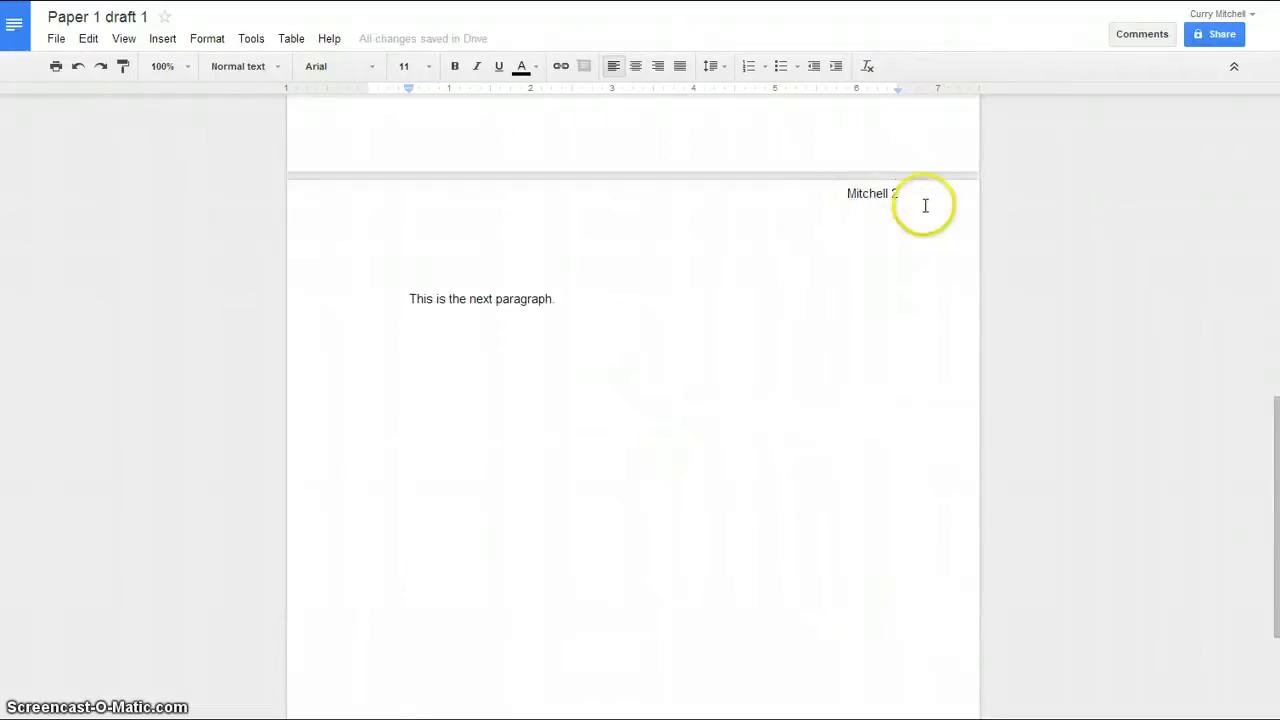
pyautogui.scroll(3, 727, 401)
pyautogui.scroll(8, 727, 401)
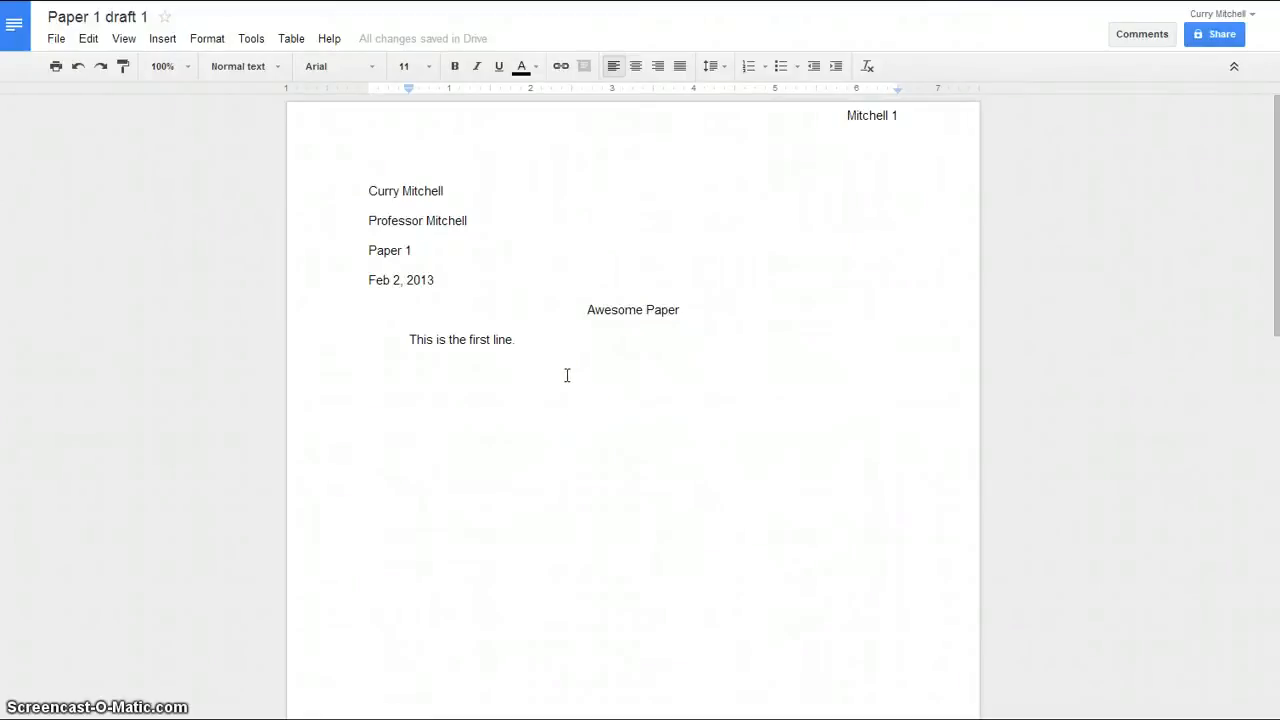
pyautogui.click(803, 718)
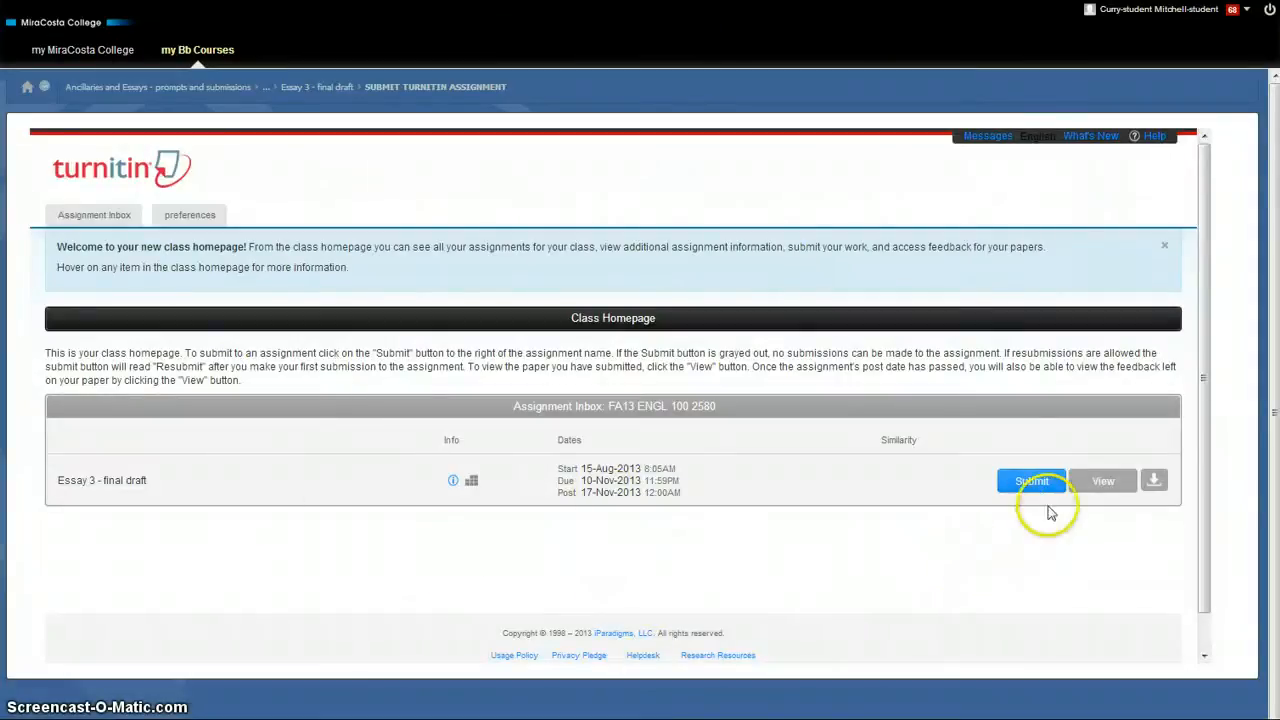
# Start an 'Essay 3 - final draft' submission titled 'Paper 1' and choose Google Drive as the source
pyautogui.click(1032, 482)
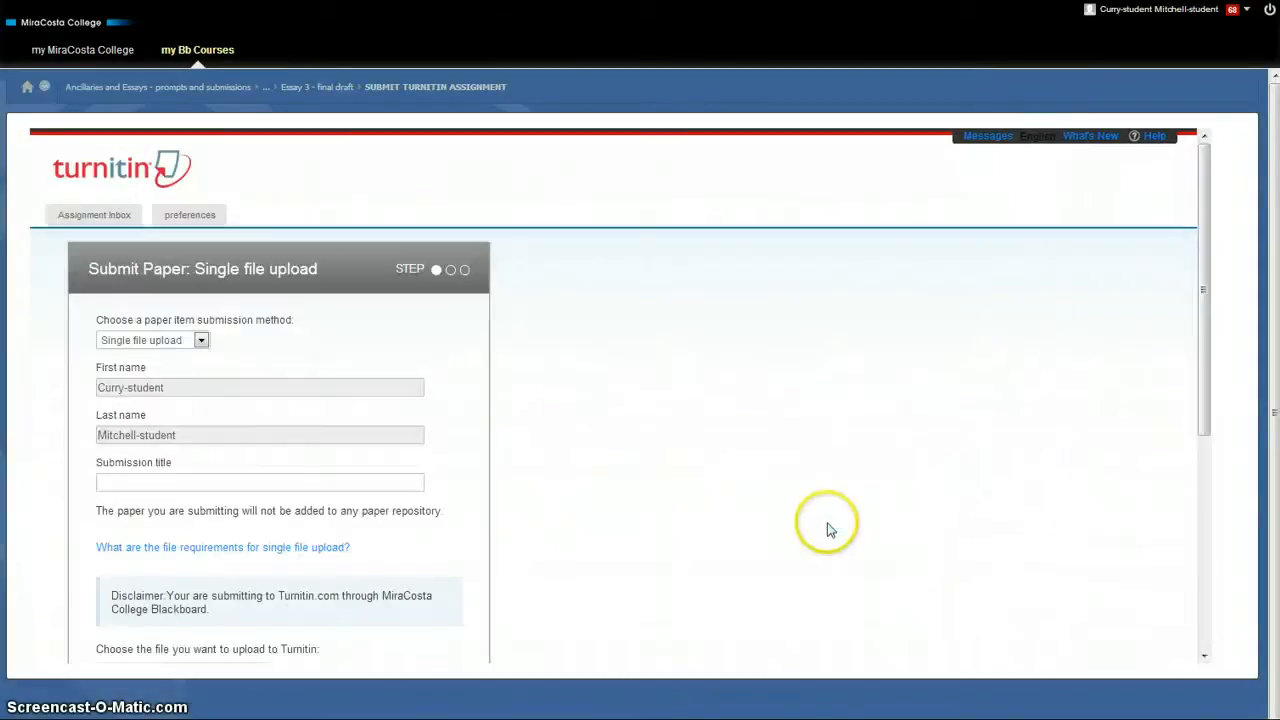
pyautogui.scroll(-1, 352, 365)
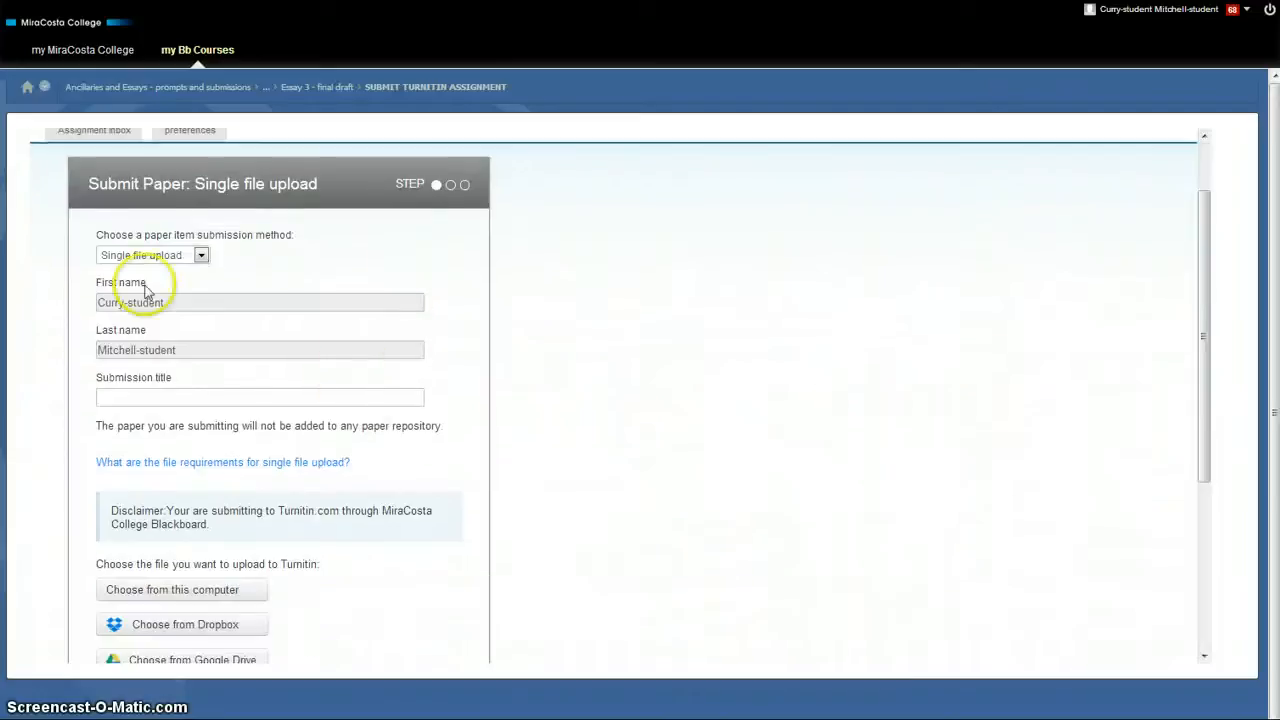
pyautogui.click(235, 398)
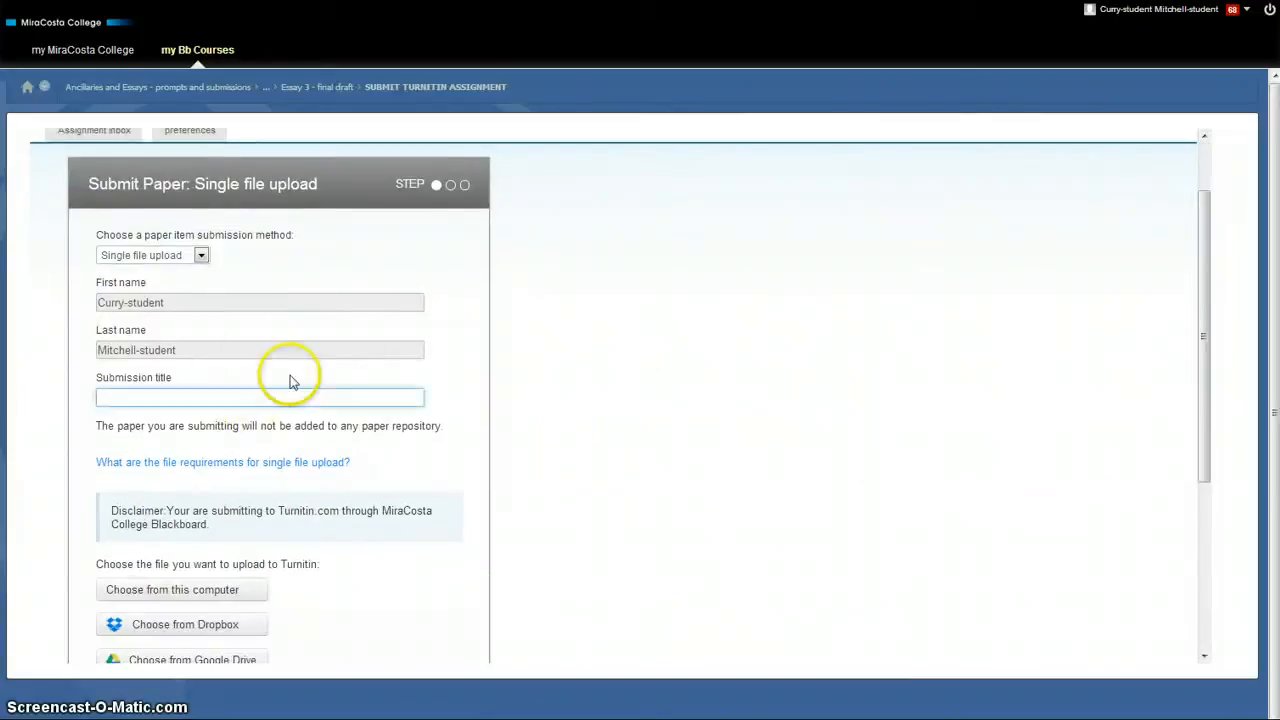
pyautogui.write('Ppaer')
pyautogui.press('BackSpace')
pyautogui.press('BackSpace')
pyautogui.press('BackSpace')
pyautogui.press('BackSpace')
pyautogui.press('BackSpace')
pyautogui.write('aper 1')
pyautogui.scroll(-3, 290, 377)
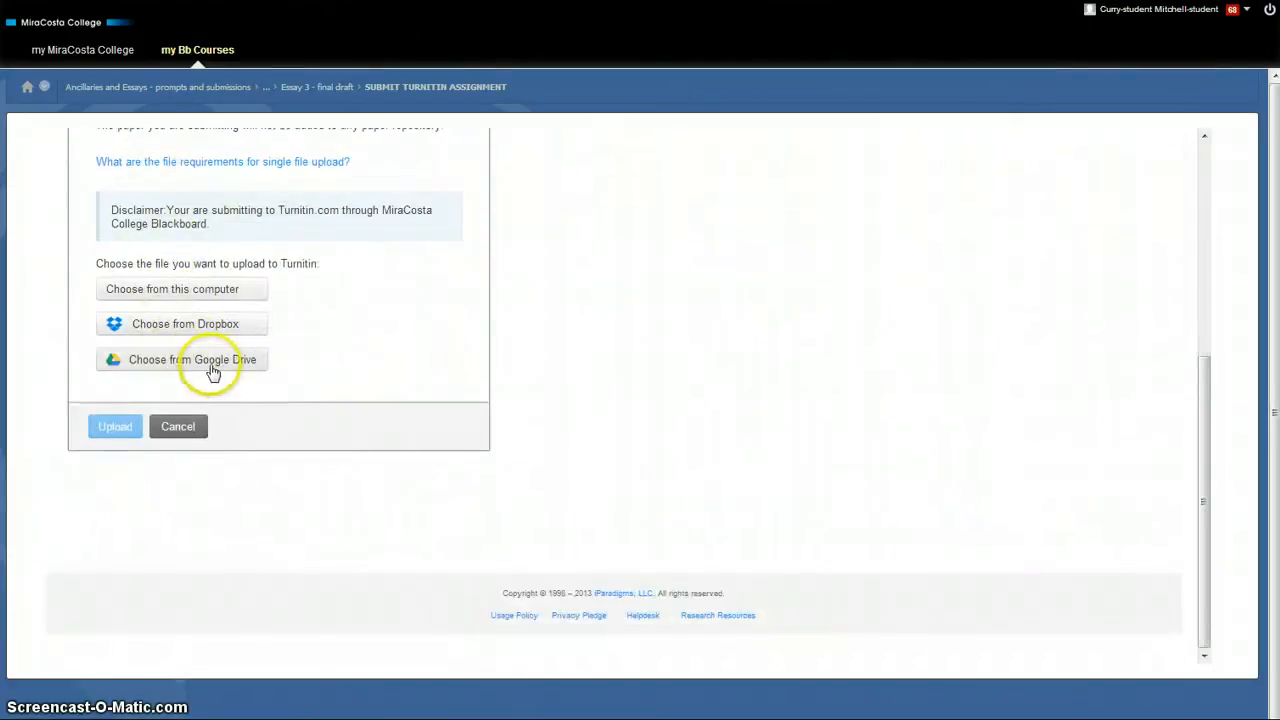
pyautogui.click(212, 362)
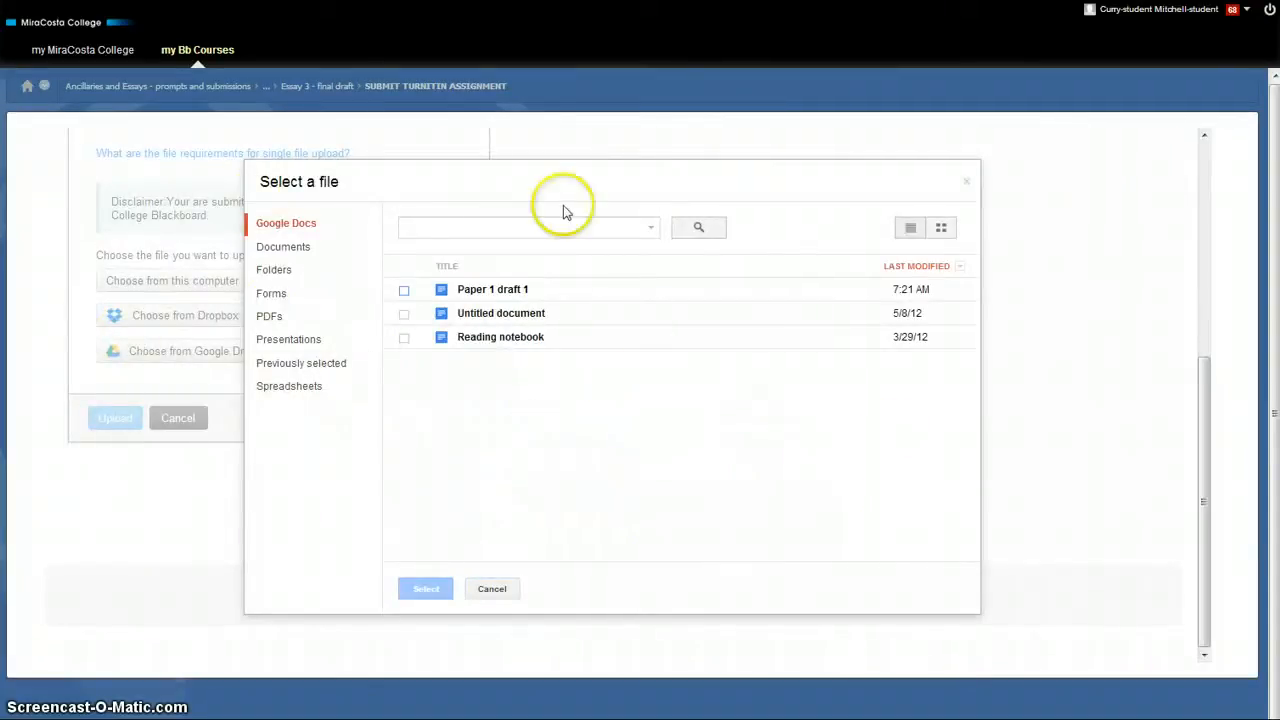
# Attach 'Paper 1 draft 1' from the Drive picker and start the upload
pyautogui.click(493, 292)
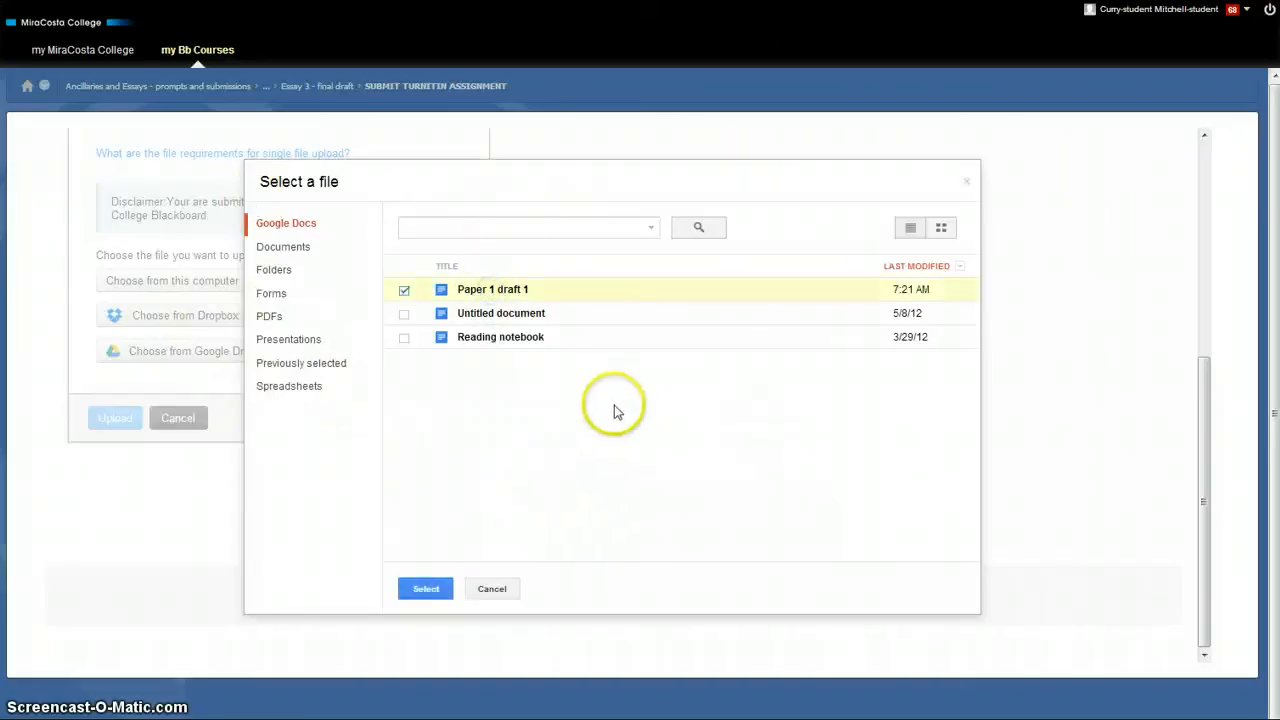
pyautogui.click(416, 586)
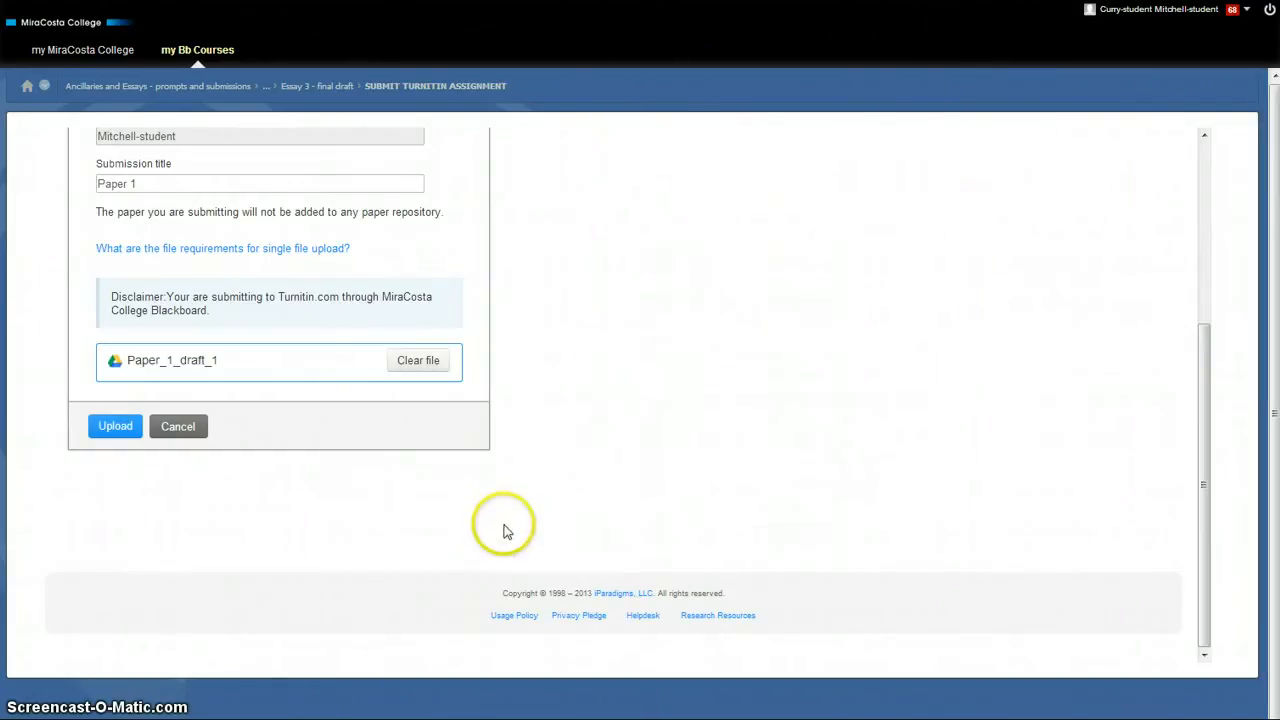
pyautogui.scroll(3, 505, 531)
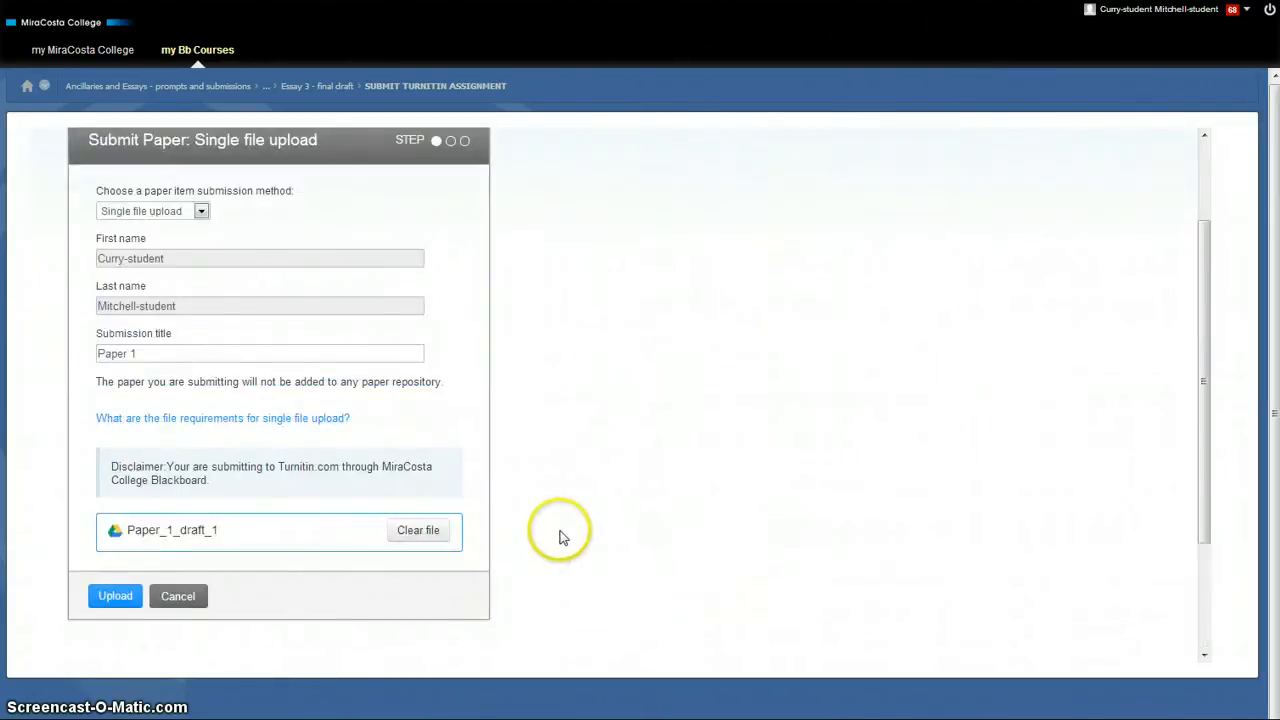
pyautogui.scroll(-2, 560, 537)
pyautogui.click(115, 511)
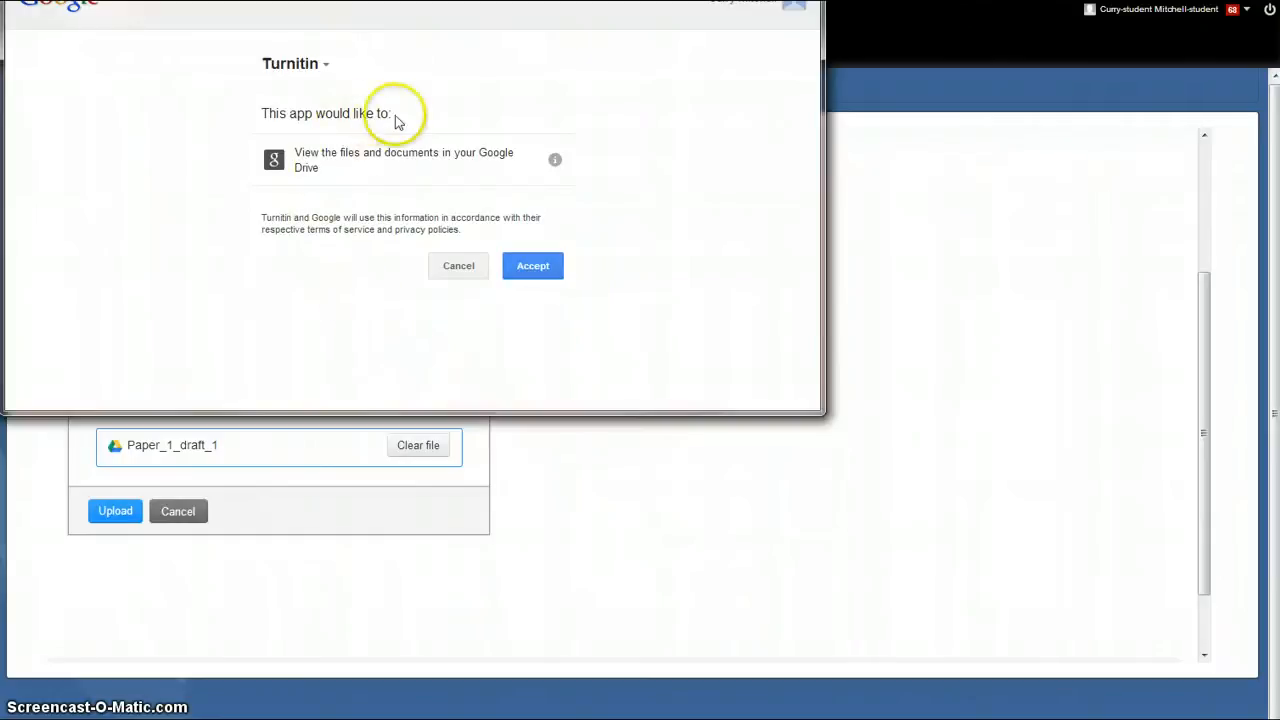
# Accept Google's Drive access request, then submit the previewed 'Paper 1' to Turnitin
pyautogui.click(522, 263)
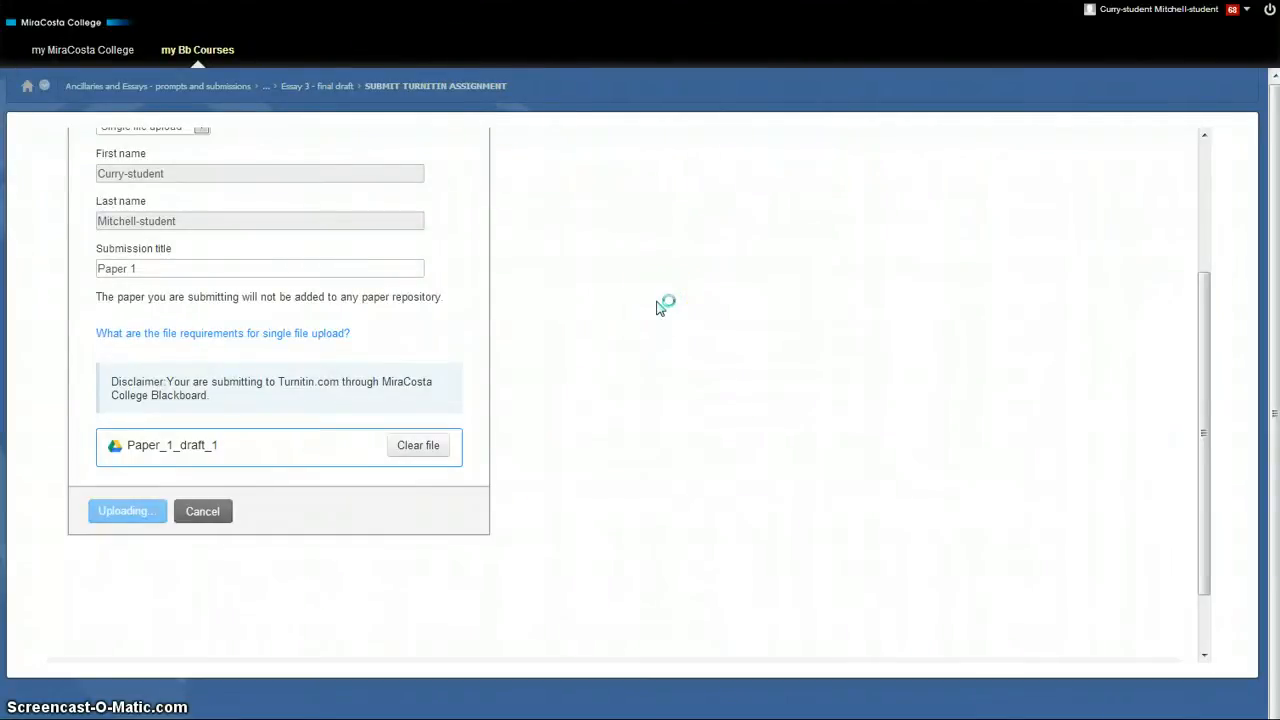
pyautogui.scroll(-3, 420, 515)
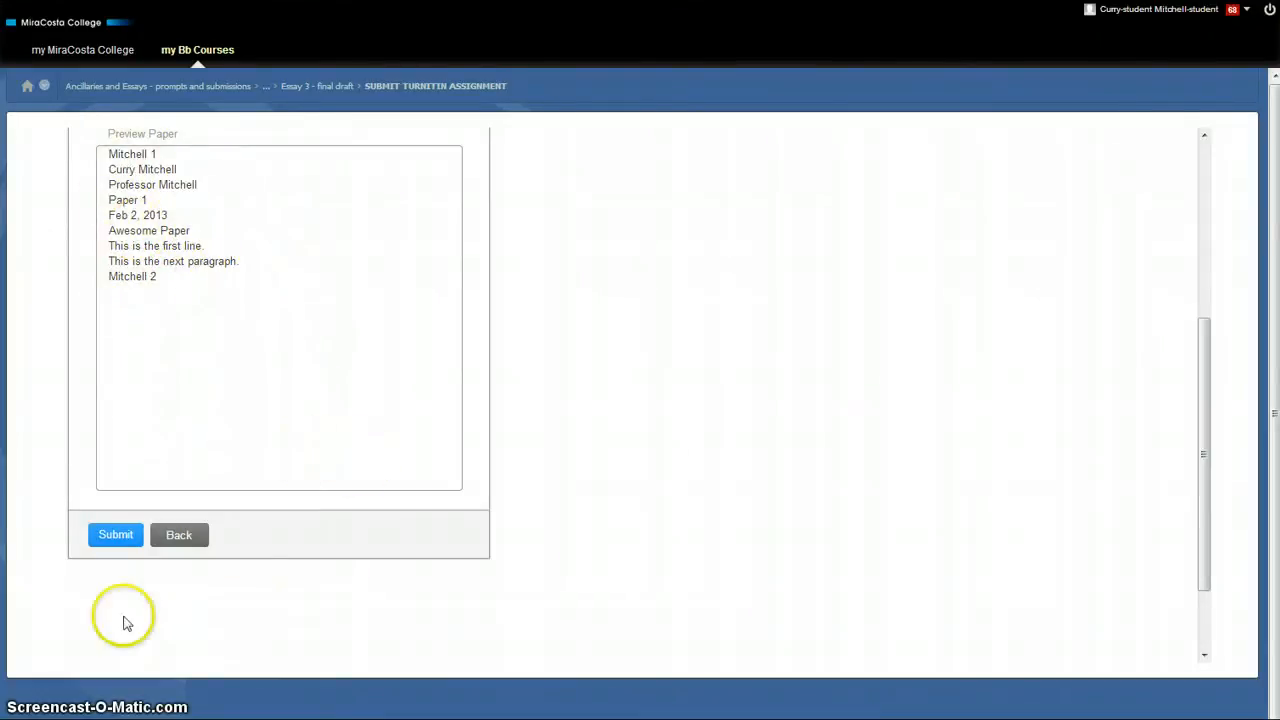
pyautogui.click(118, 537)
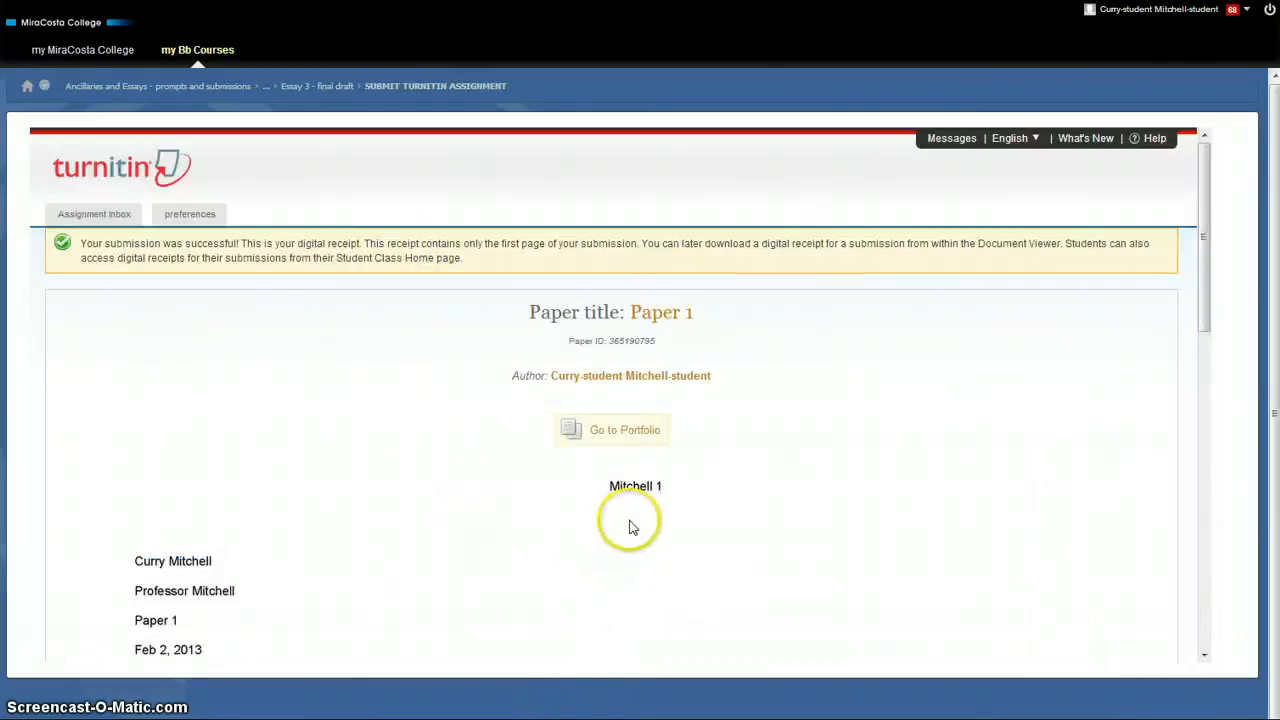
pyautogui.scroll(-3, 630, 525)
pyautogui.scroll(-3, 630, 525)
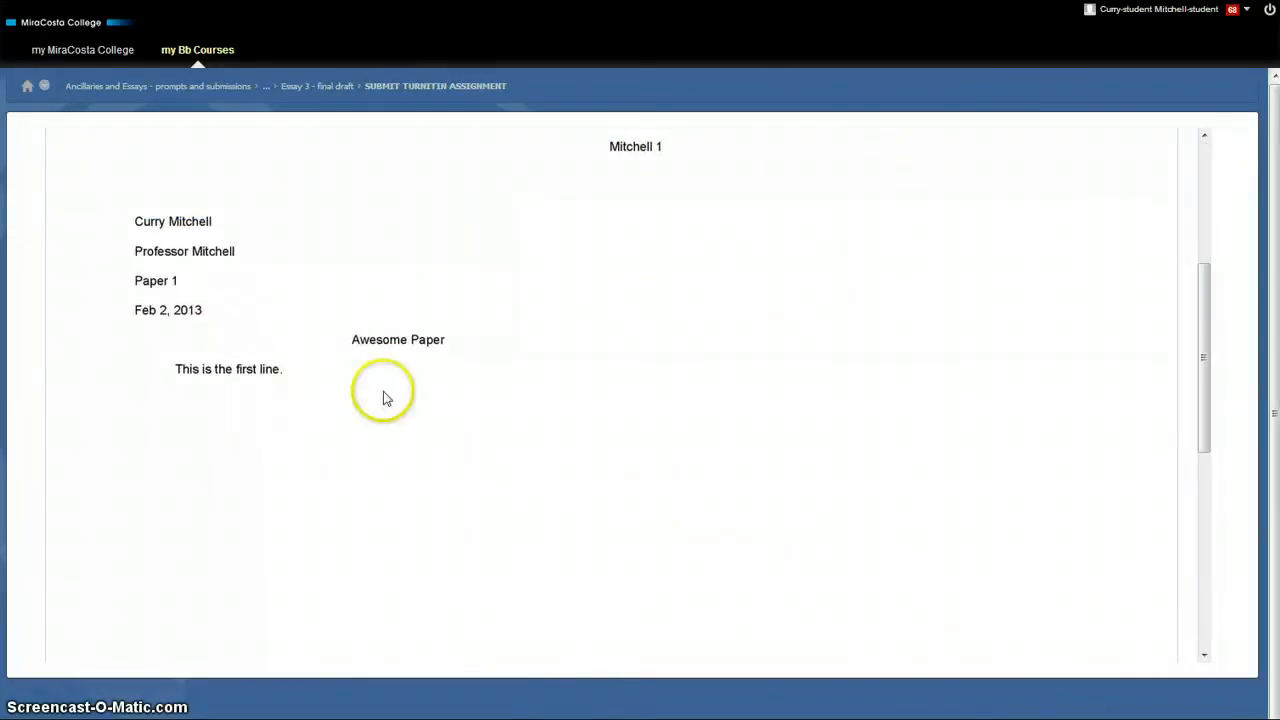
pyautogui.scroll(-10, 383, 397)
pyautogui.scroll(15, 381, 403)
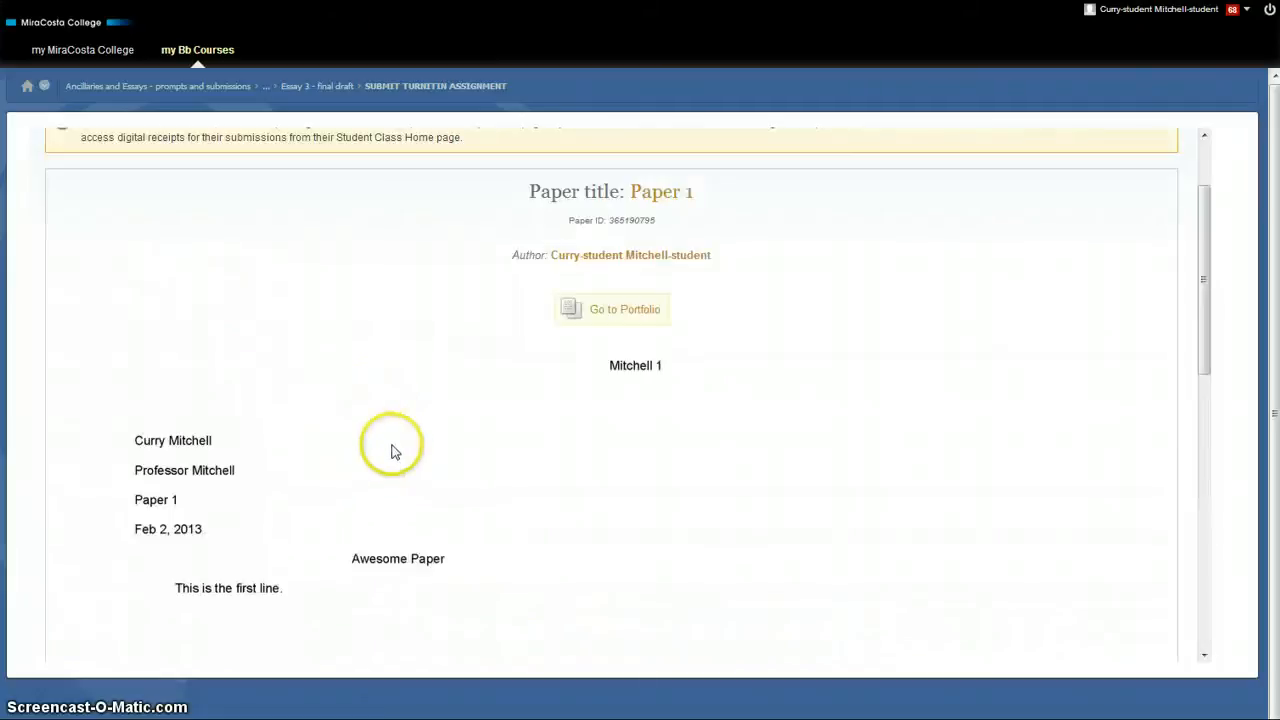